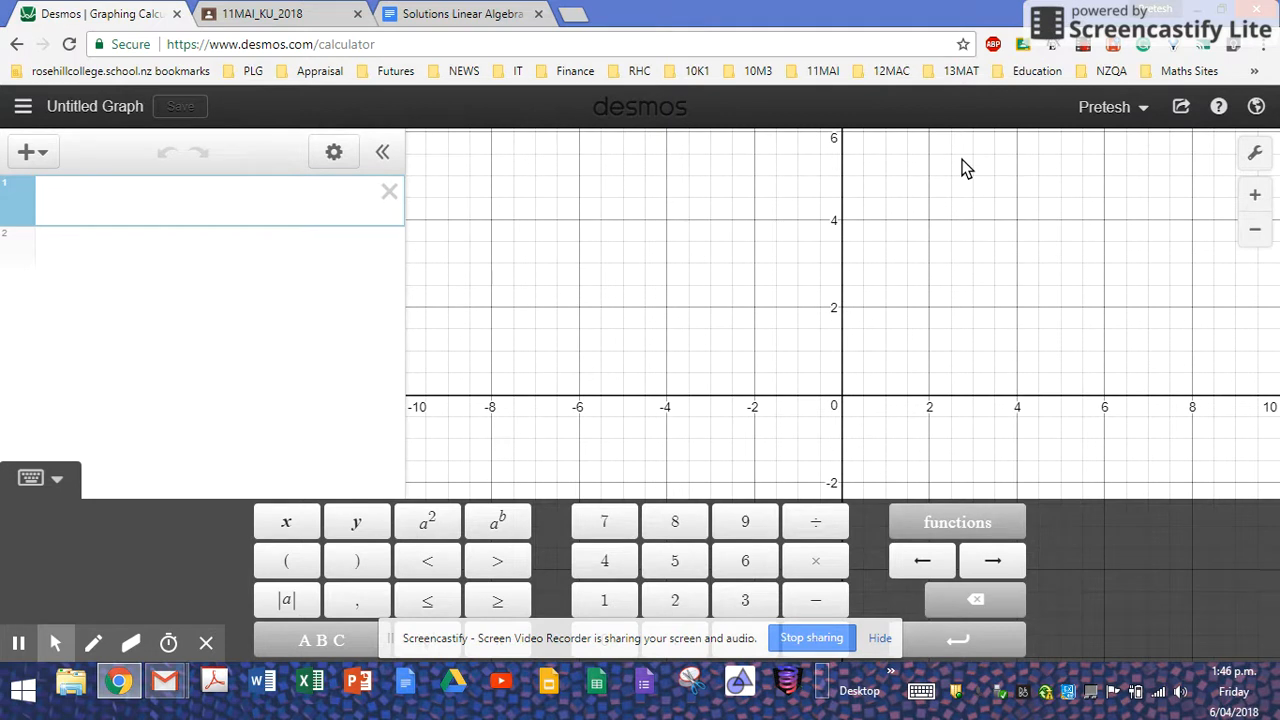
Open the graph settings and separate the Solutions Linear Algebra document into its own browser window, returning to Desmos
click(1257, 156)
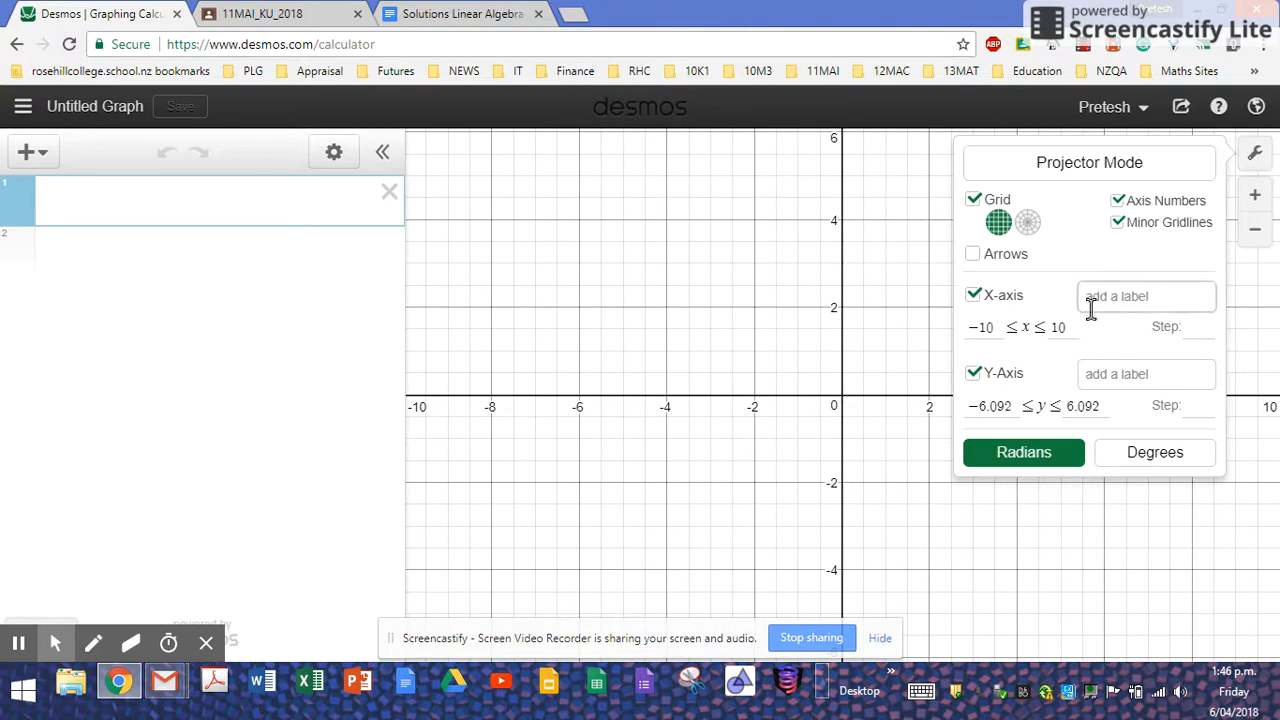
drag(484, 10, 366, 386)
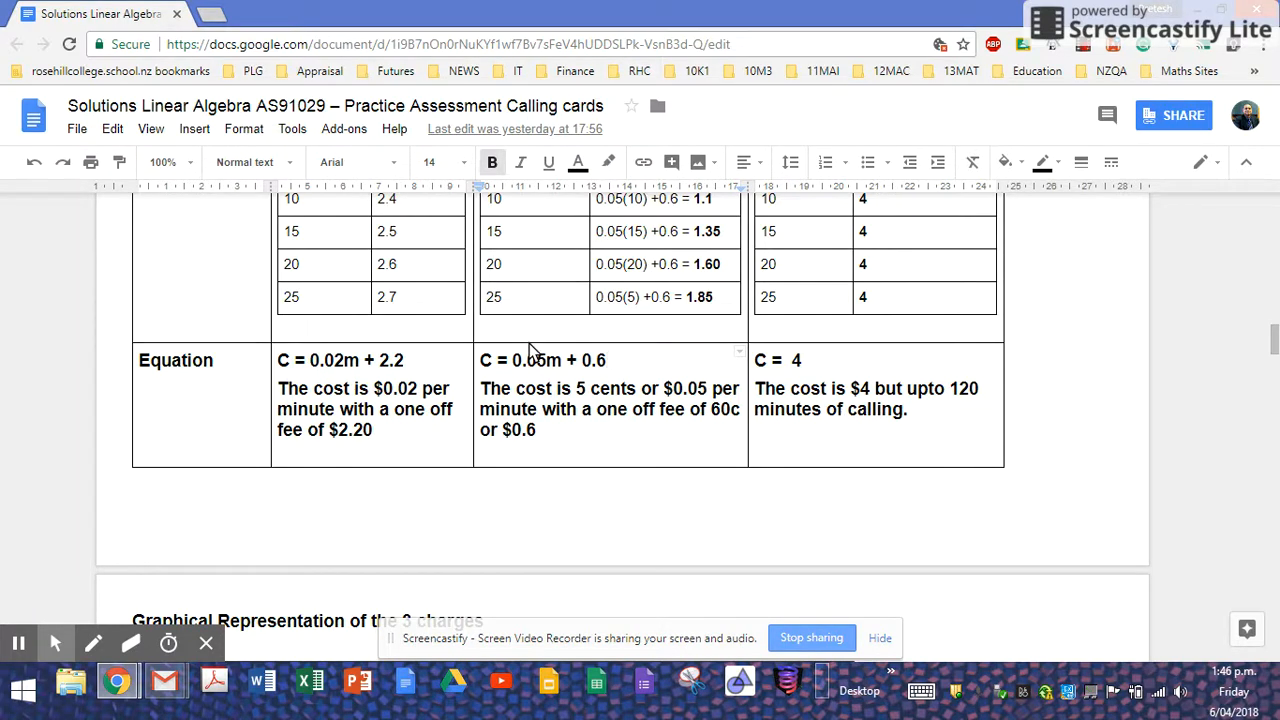
key(alt+Tab)
Set the x-axis range from 0 to 150 with a step of 10
click(1000, 334)
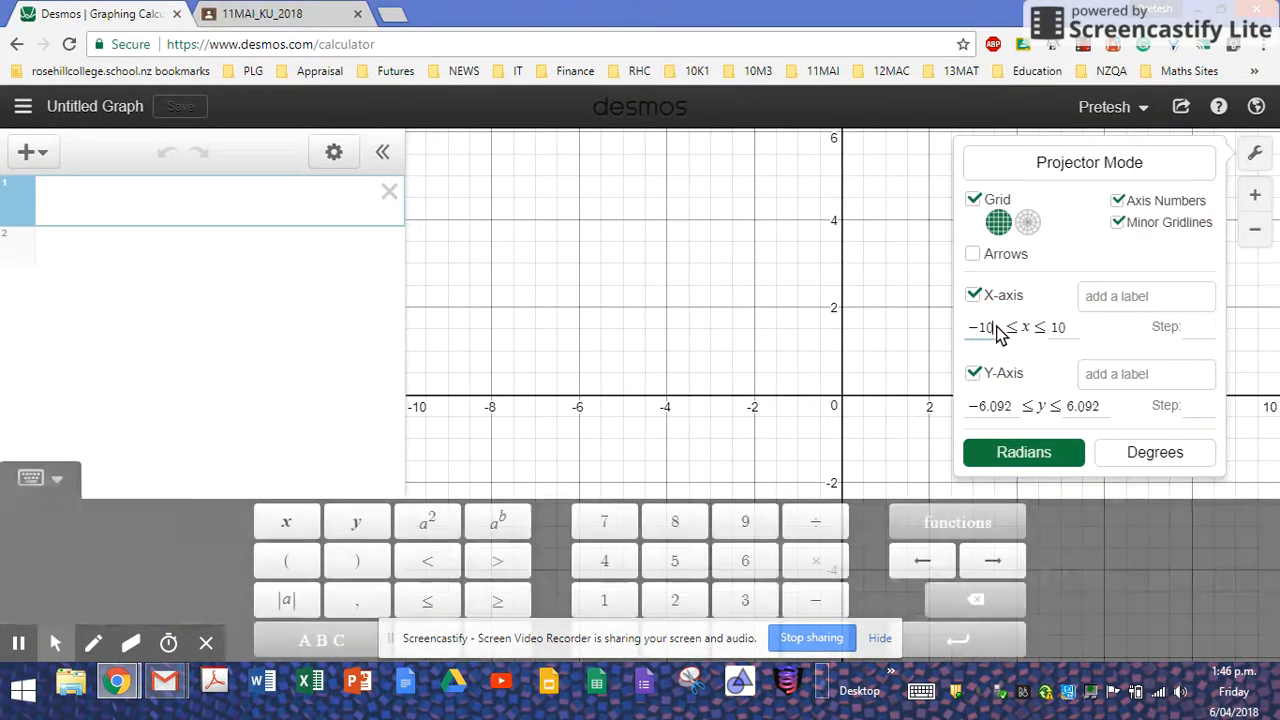
key(BackSpace)
key(BackSpace)
key(BackSpace)
text(0)
key(Tab)
text(150)
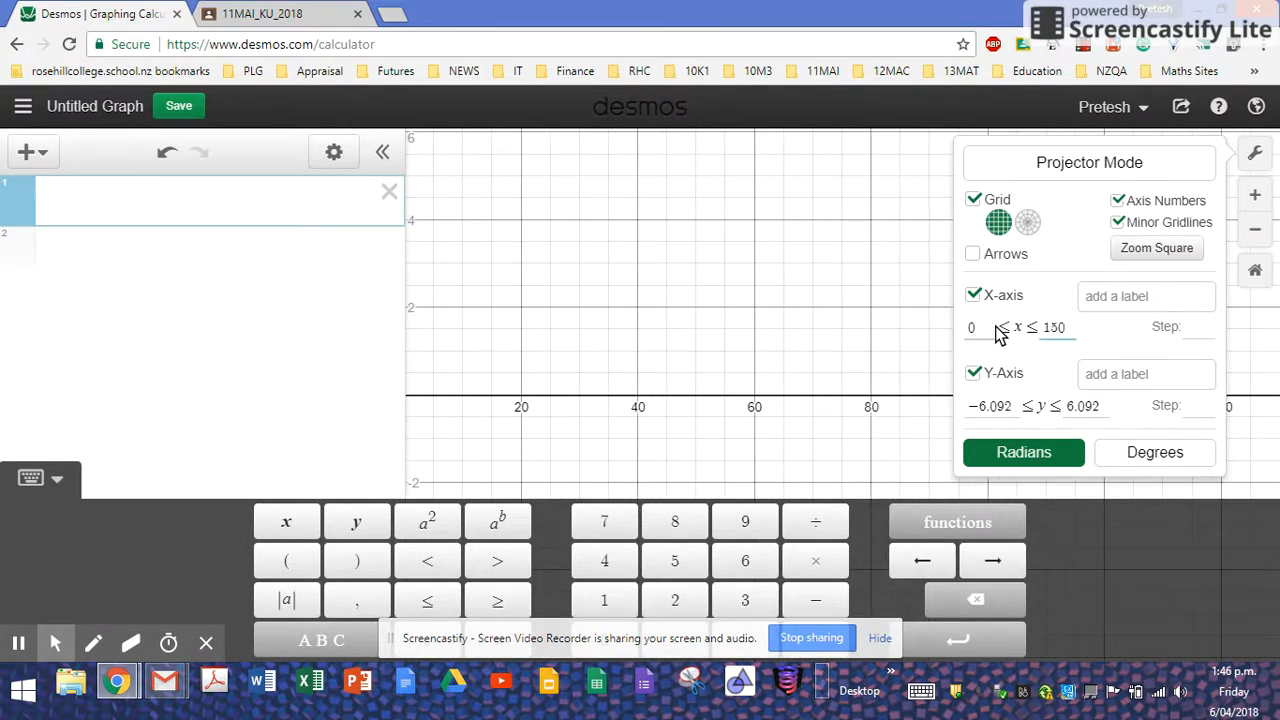
key(Tab)
text(10)
key(shift+Tab)
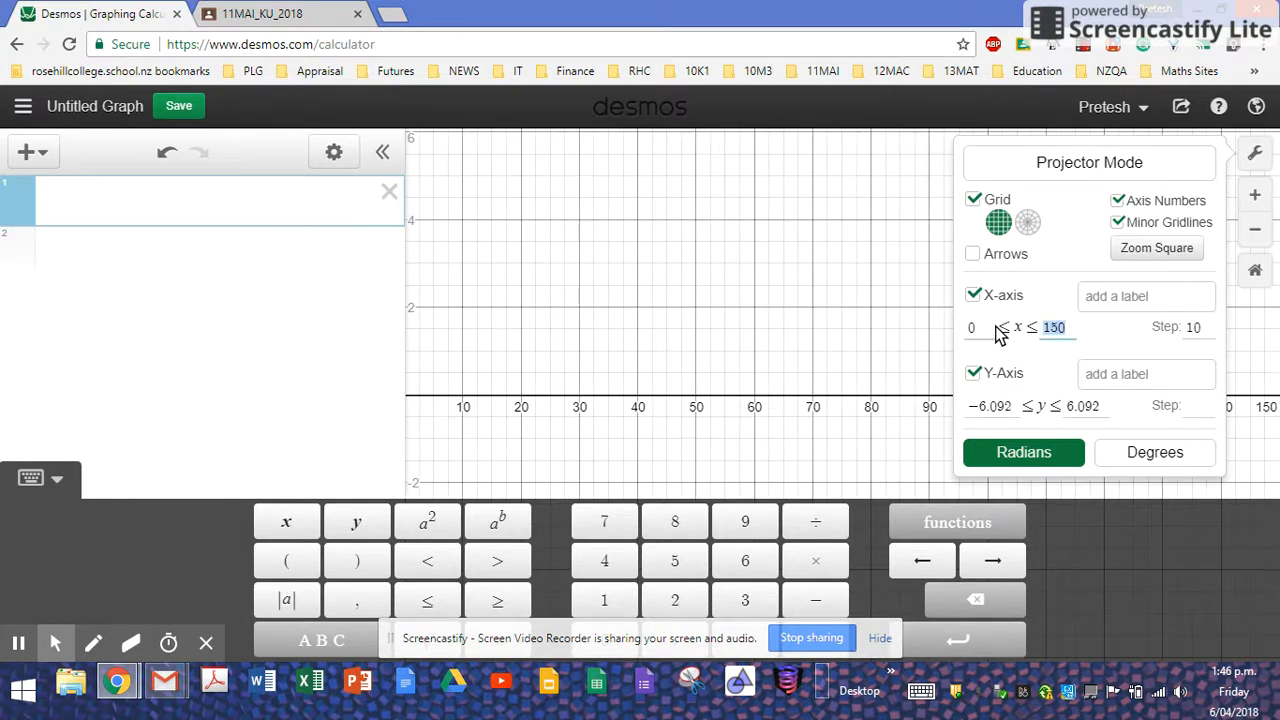
Label the x-axis "minutes (m)" and the y-axis "Charges $", and show arrows only at the positive ends of the axes
click(1121, 305)
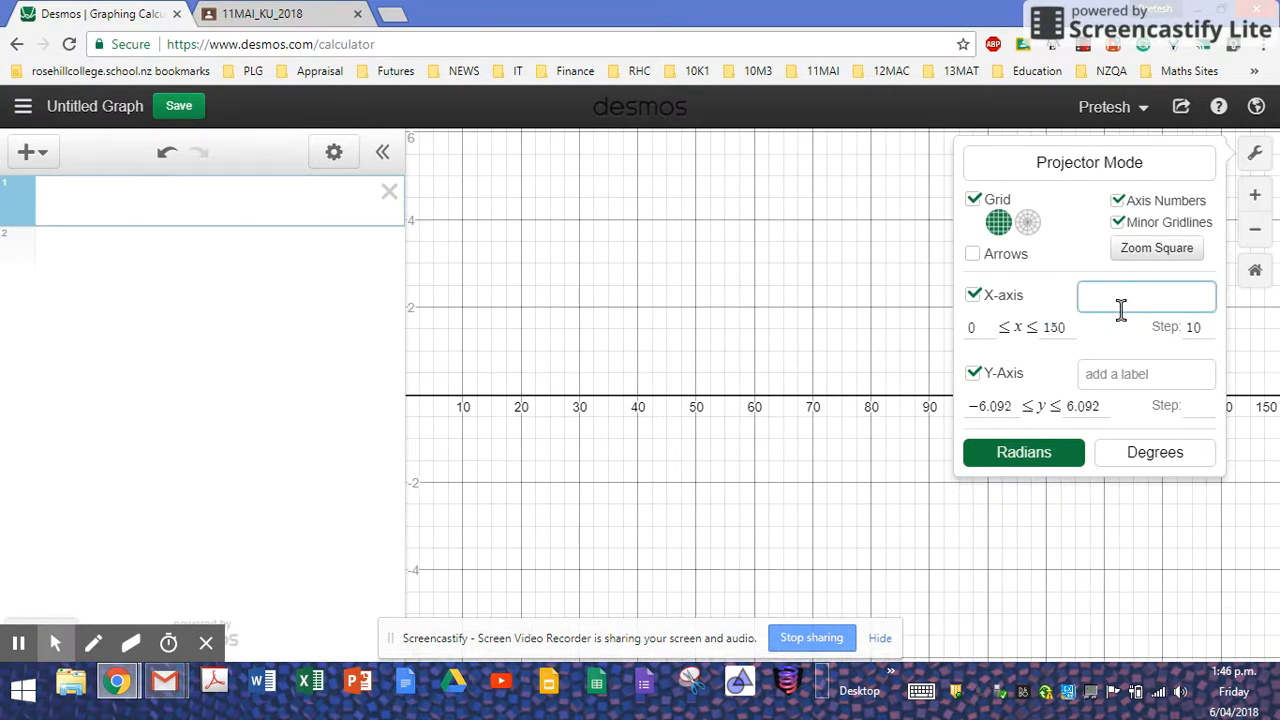
text(minutes (m))
click(1109, 372)
text(Charges $$)
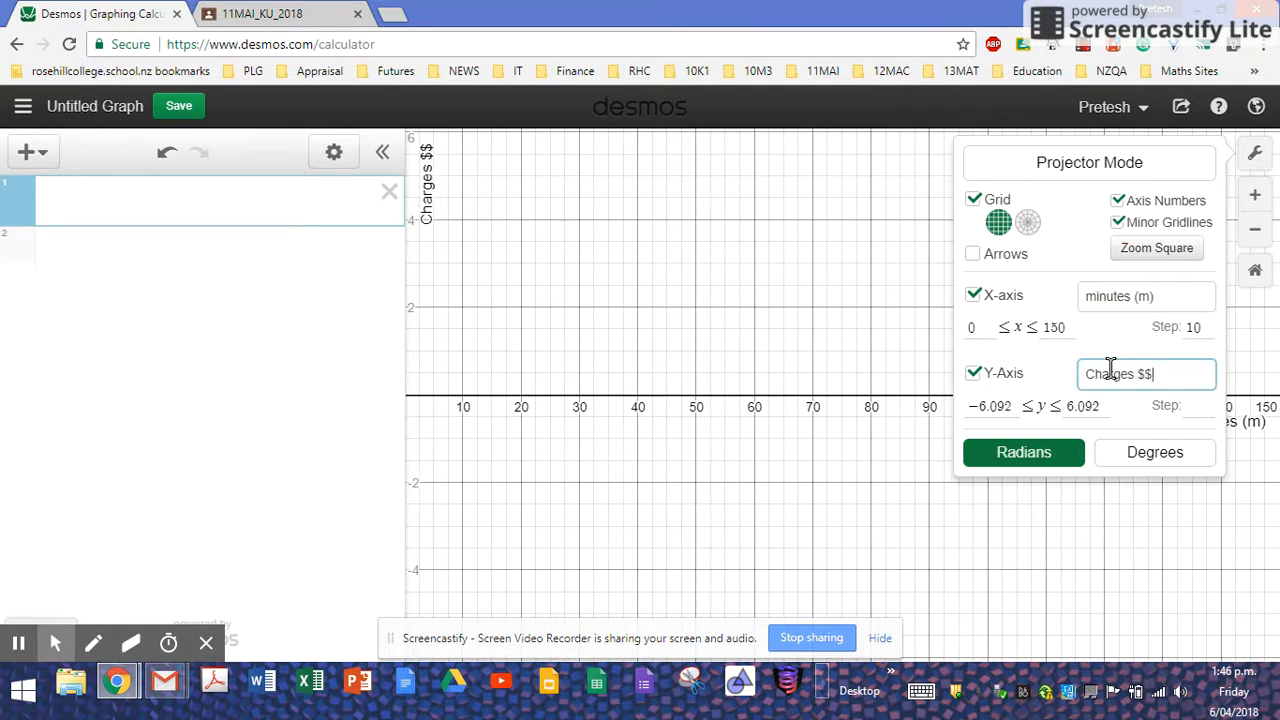
key(BackSpace)
click(975, 255)
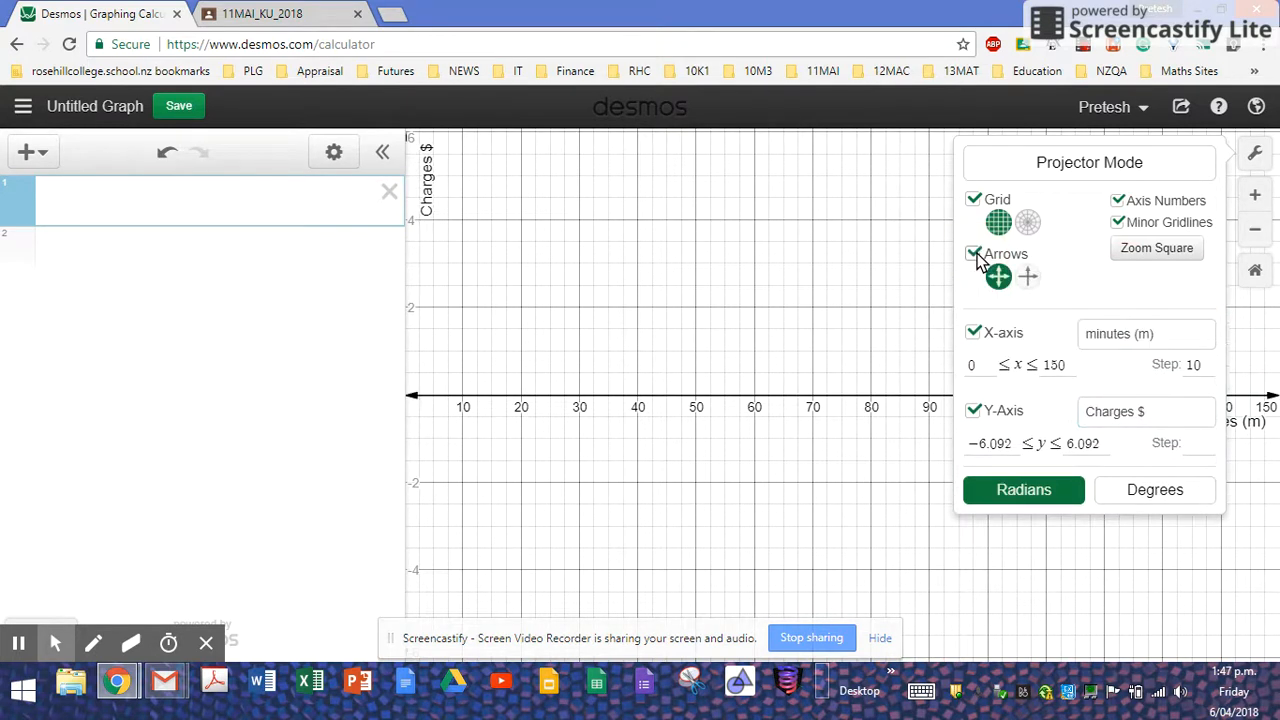
click(1028, 277)
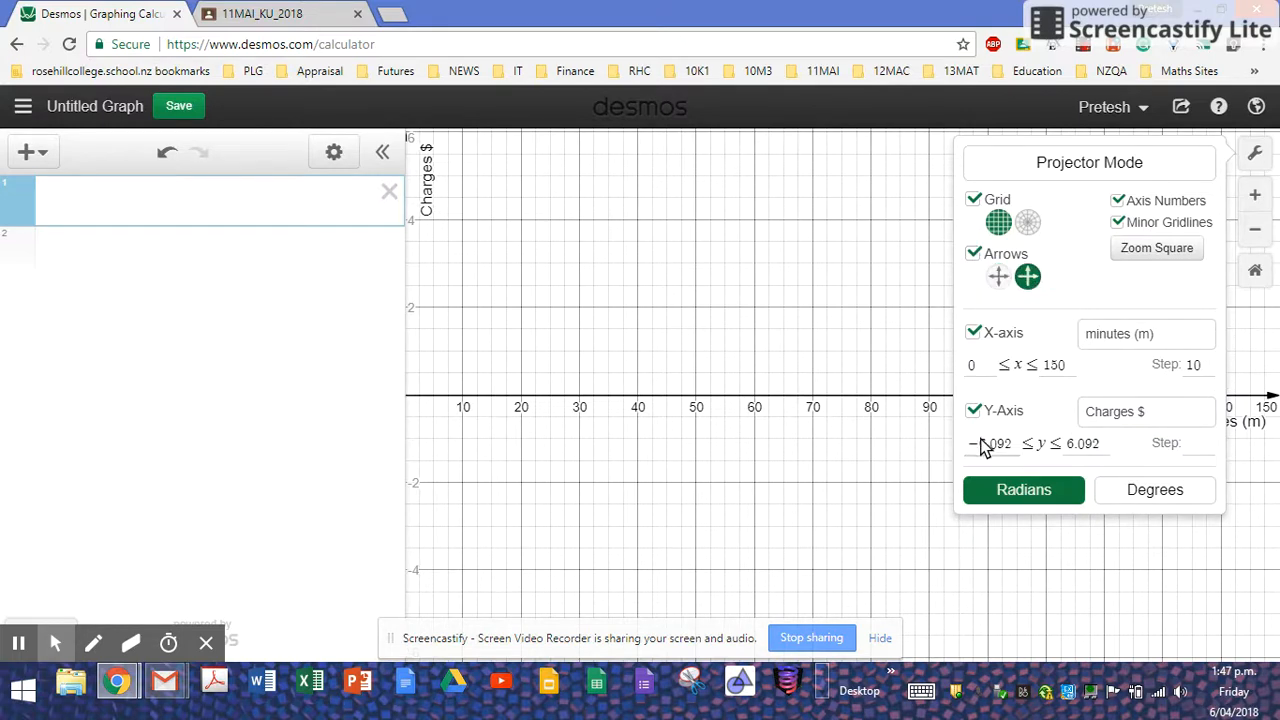
Set the y-axis range from 0 to 5
double_click(986, 446)
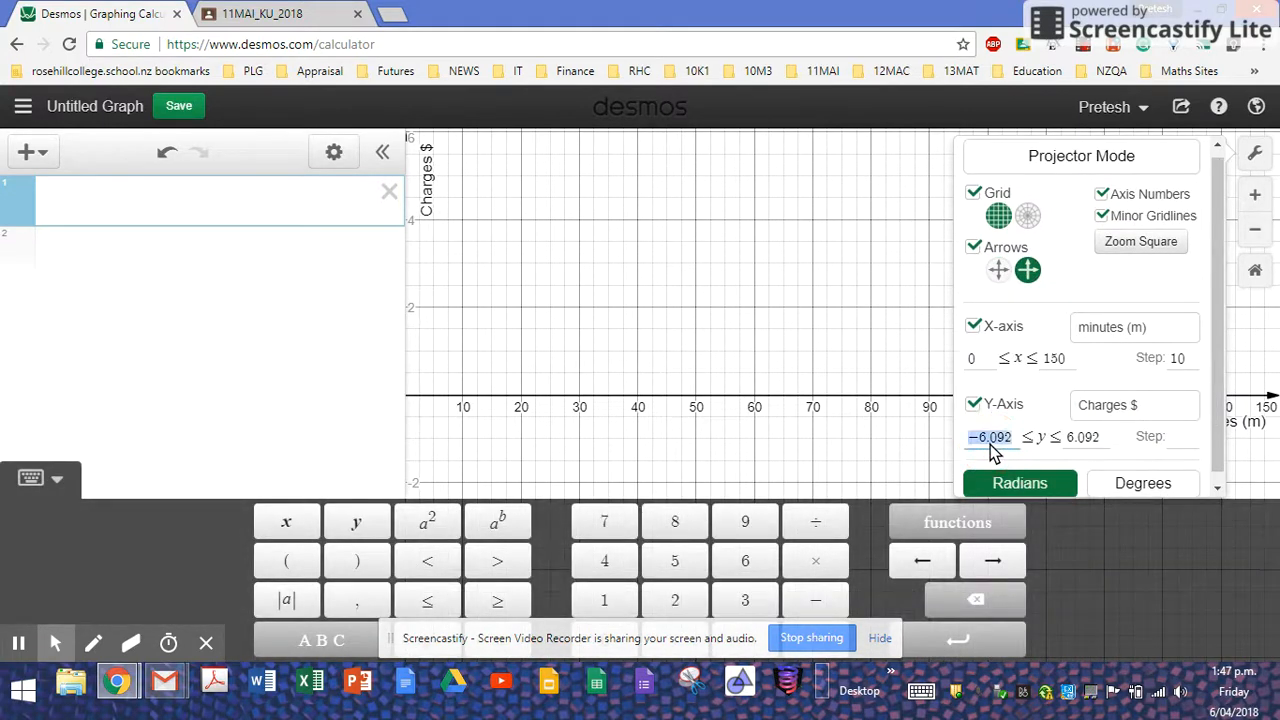
text(0)
key(Tab)
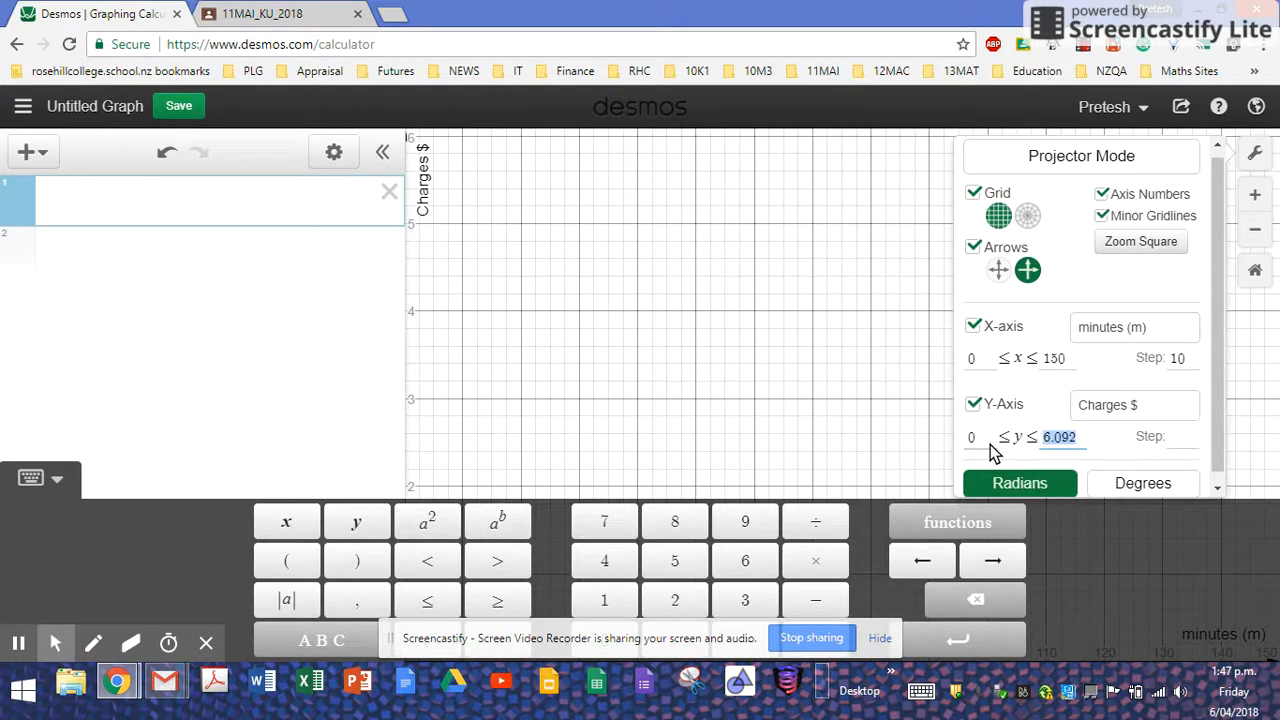
text(5)
key(Tab)
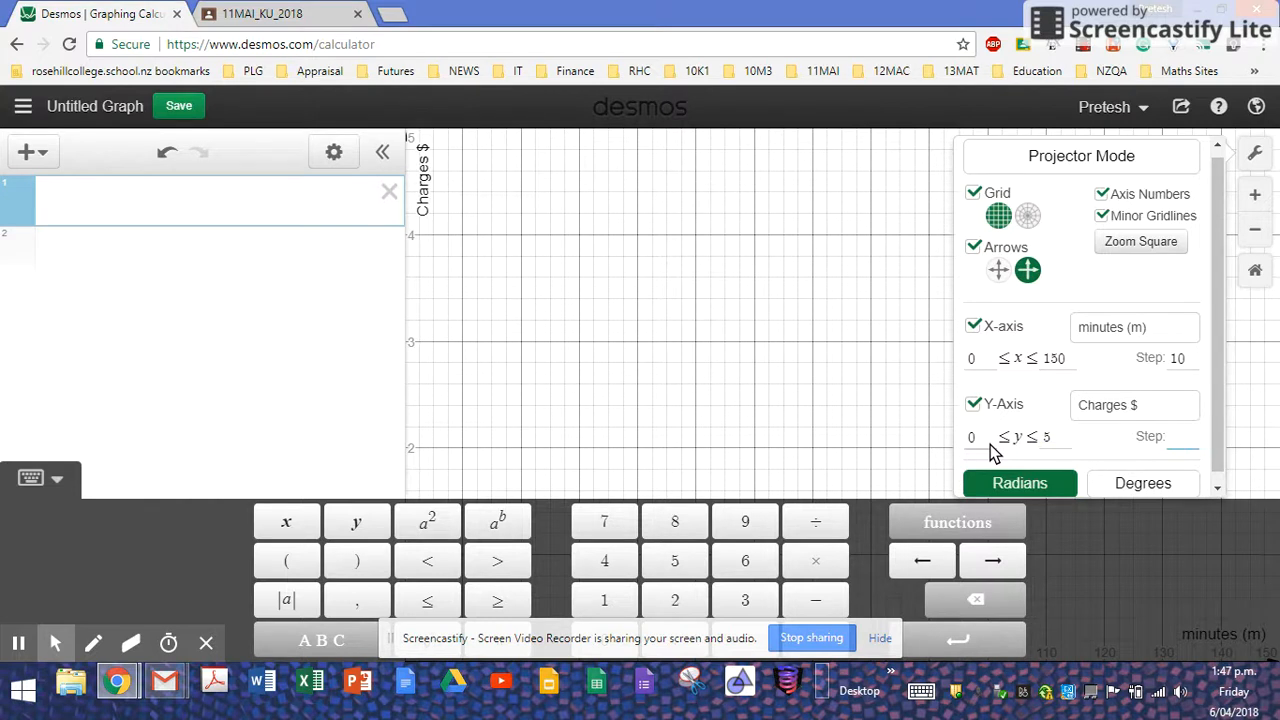
Set the y-axis step to 0.25 and close the graph settings
text(0.10)
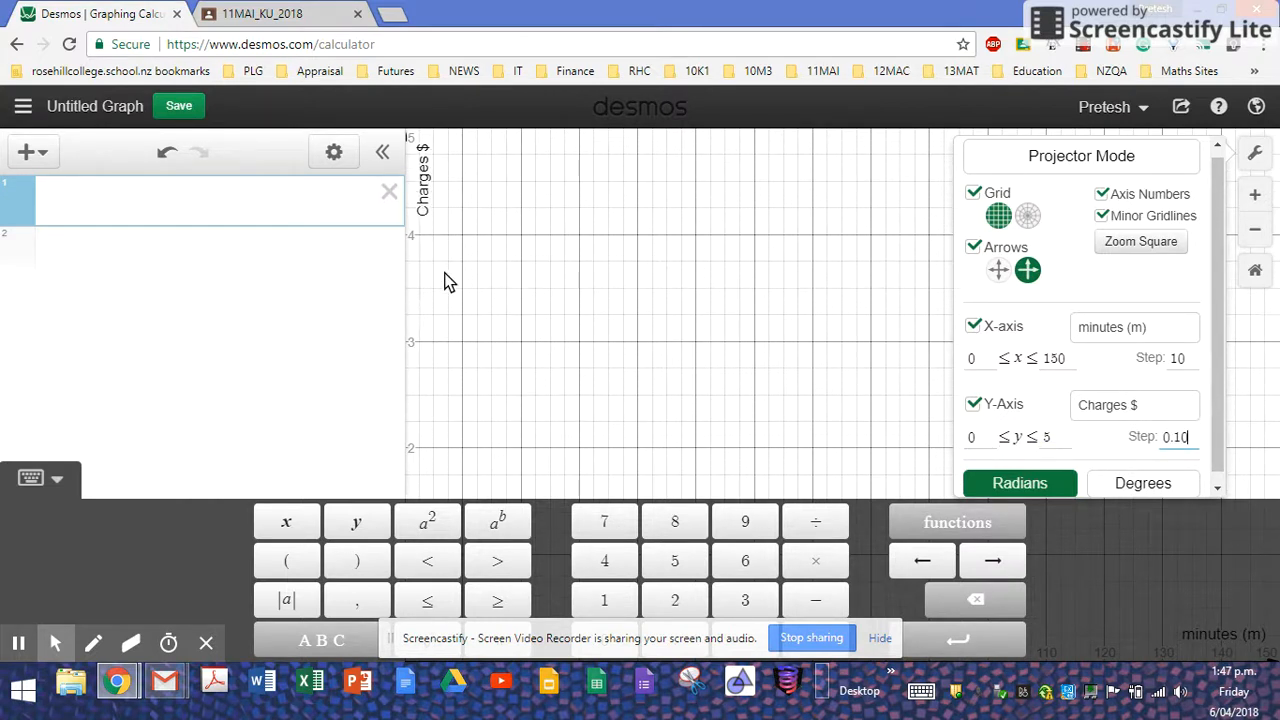
key(BackSpace)
key(BackSpace)
text(20)
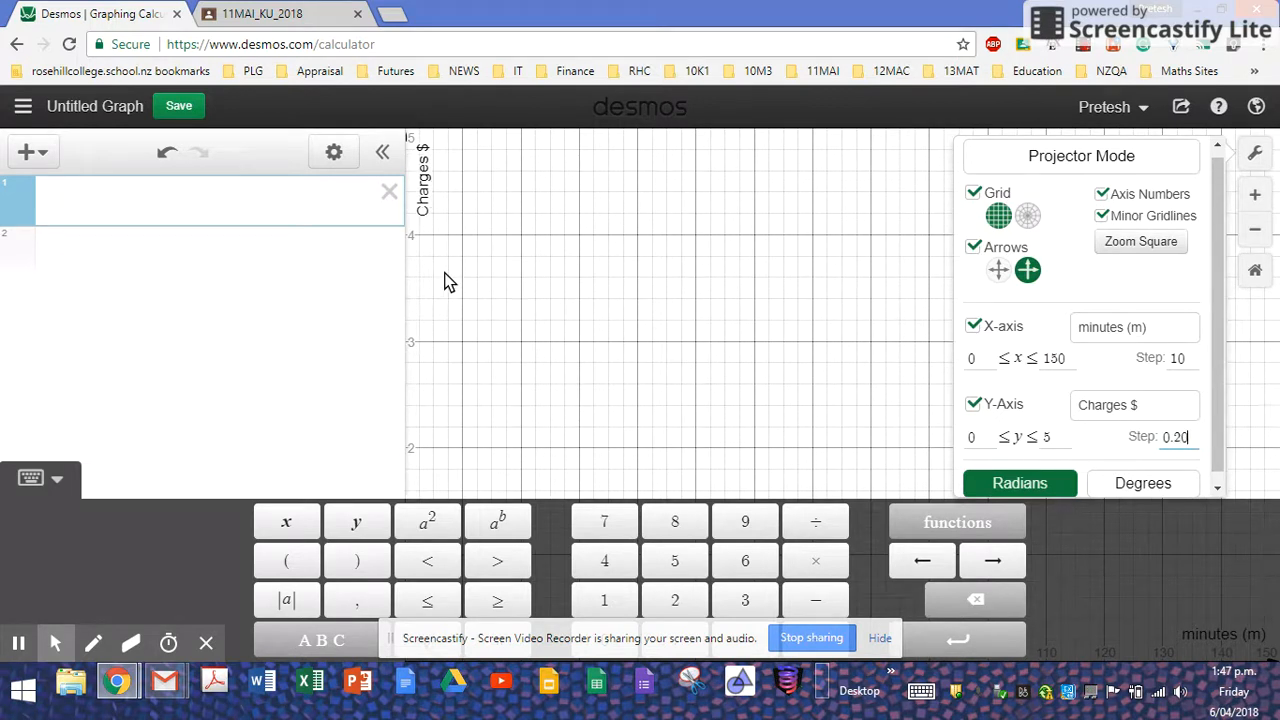
key(BackSpace)
text(5)
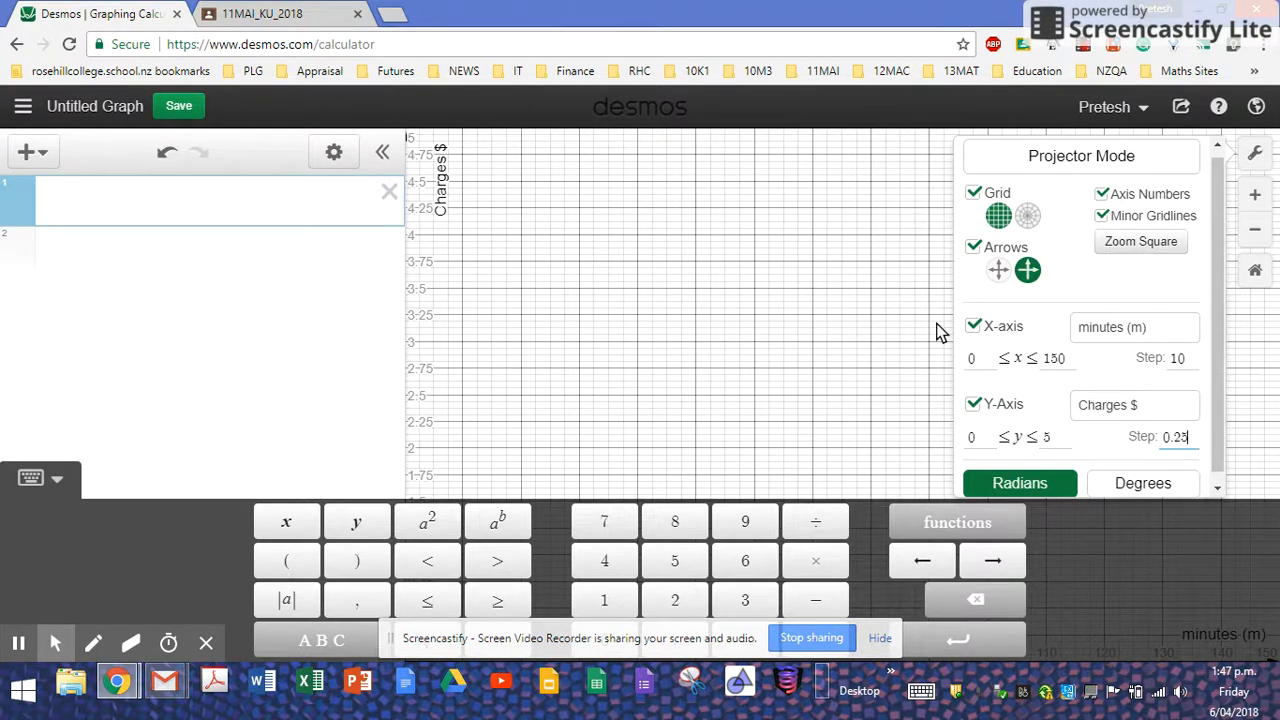
click(692, 440)
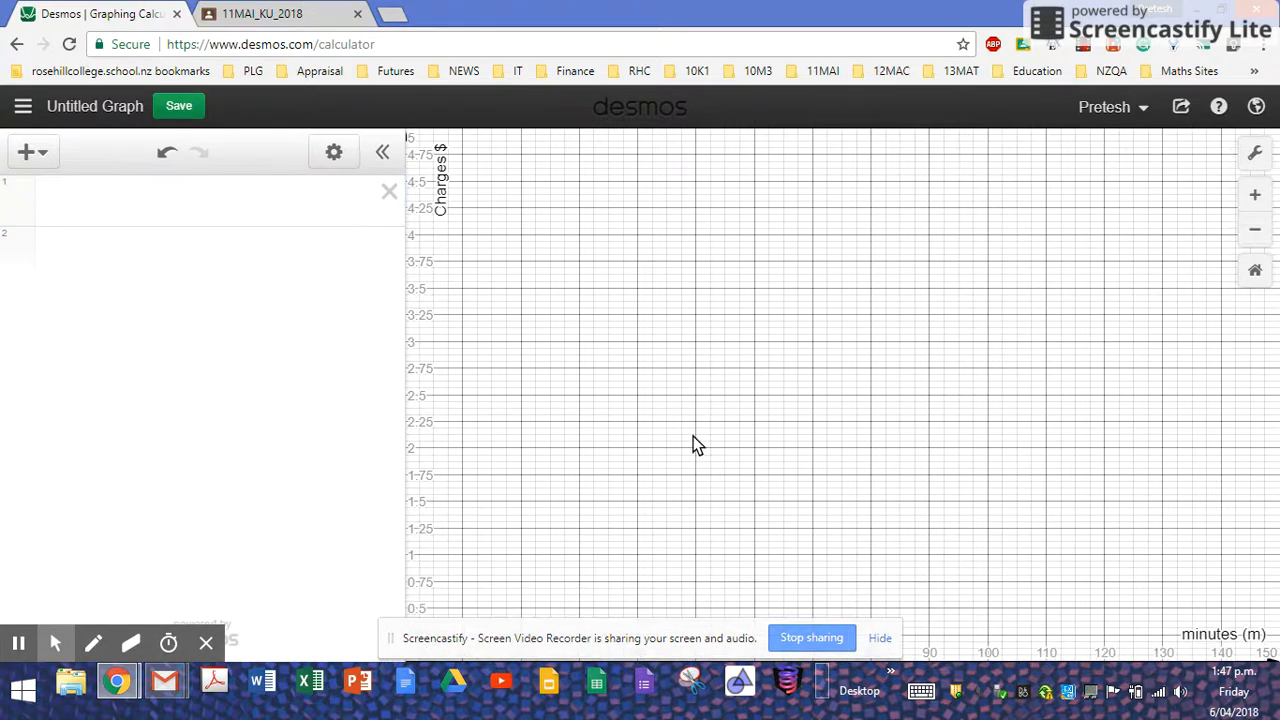
Graph the first charge equation from the solutions document as y = 0.02x + 2.2 in the first expression
click(120, 202)
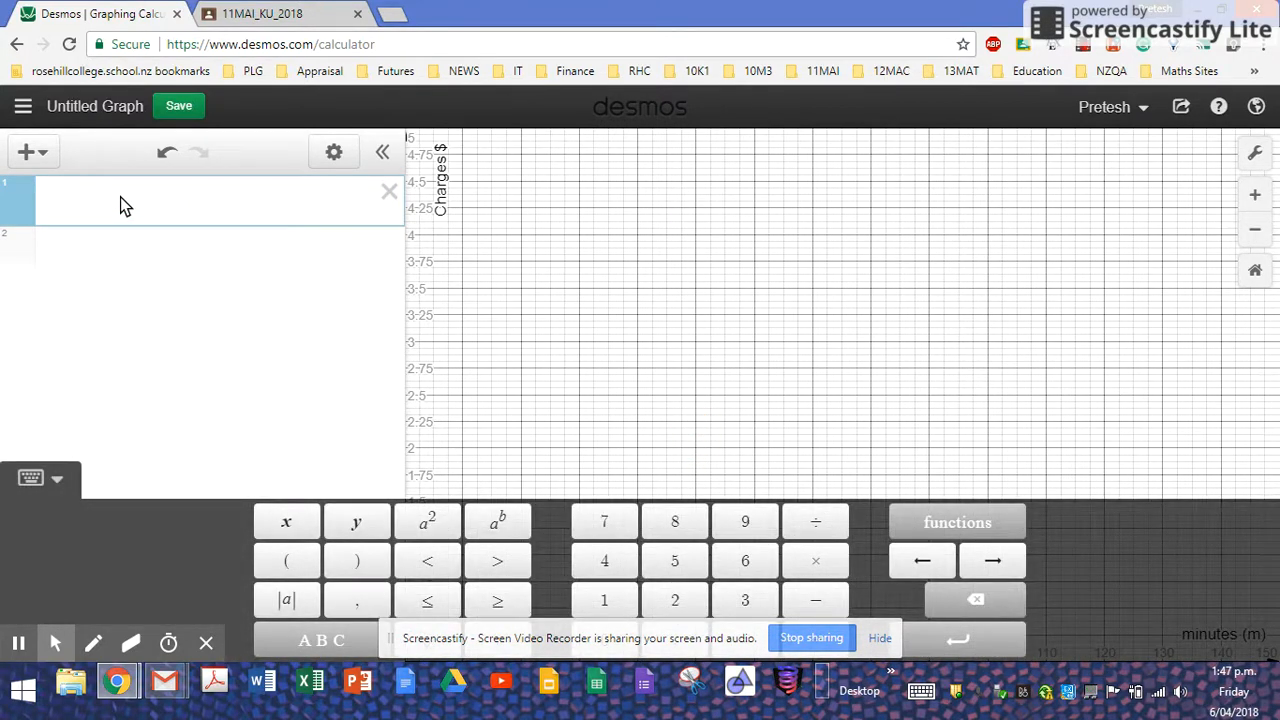
key(alt+Tab)
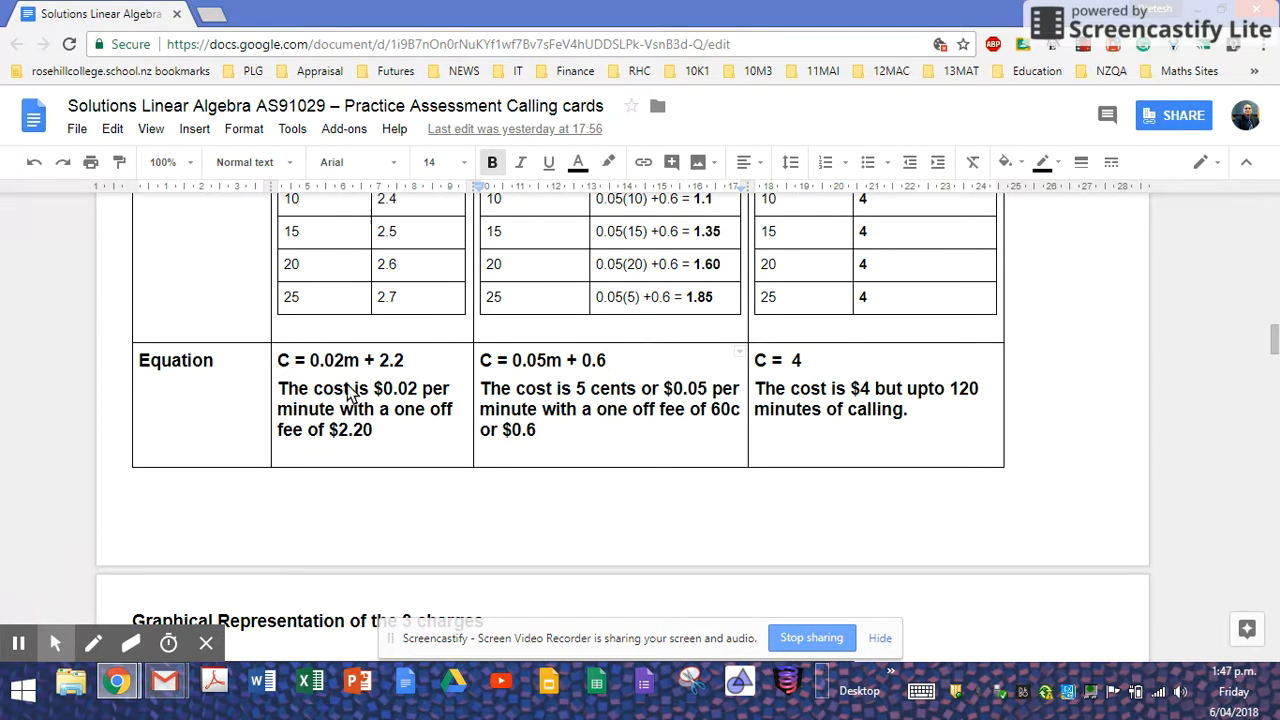
key(alt+Tab)
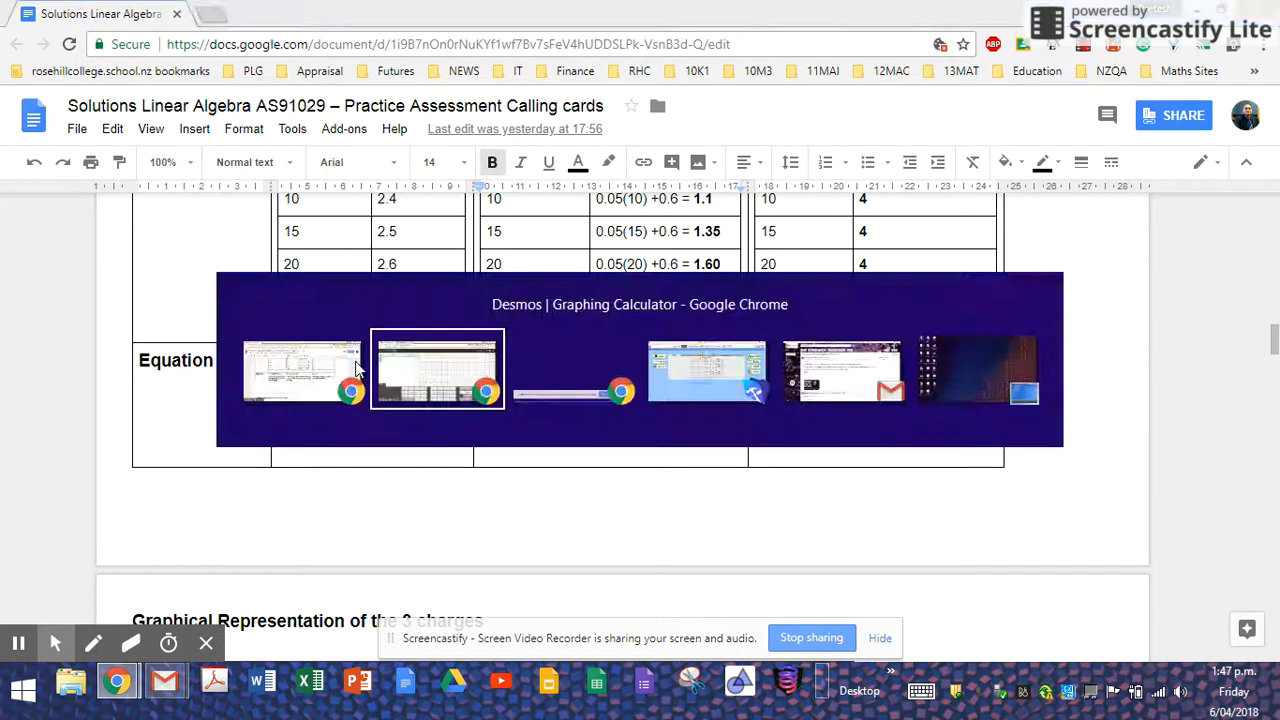
text(y = 0.)
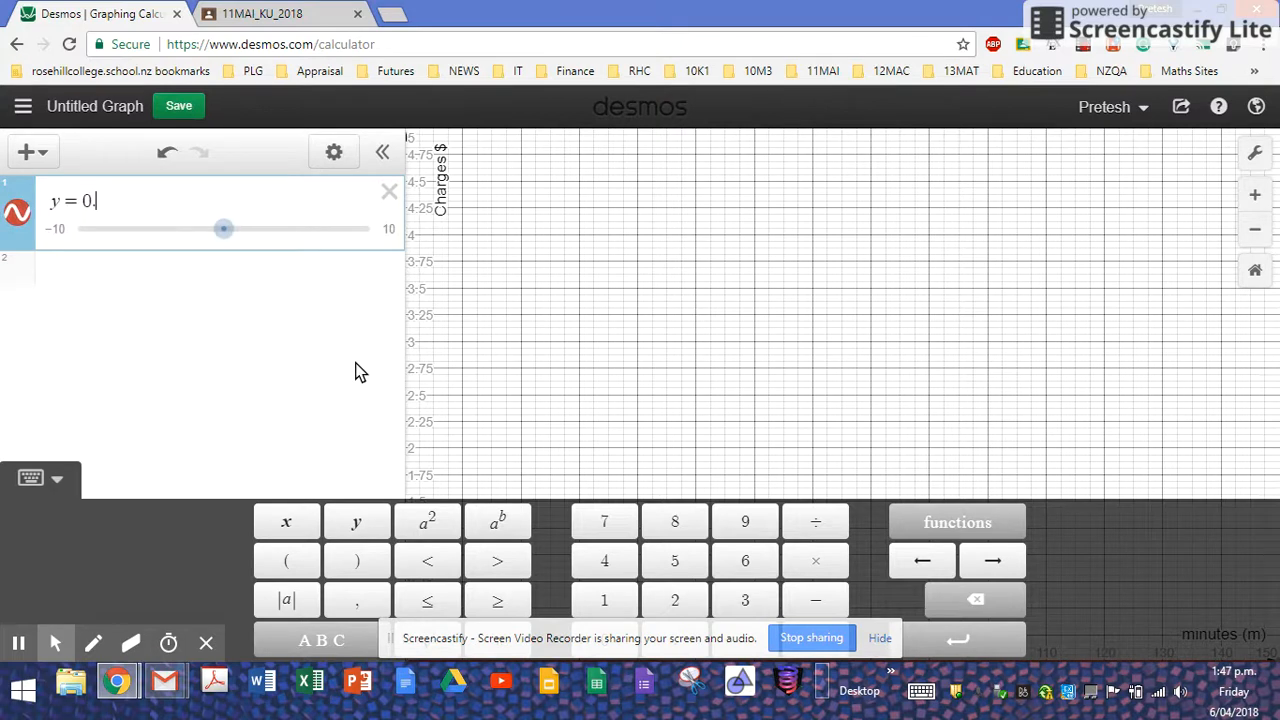
text(02x +)
key(alt+Tab)
key(alt+Tab)
text(2.2)
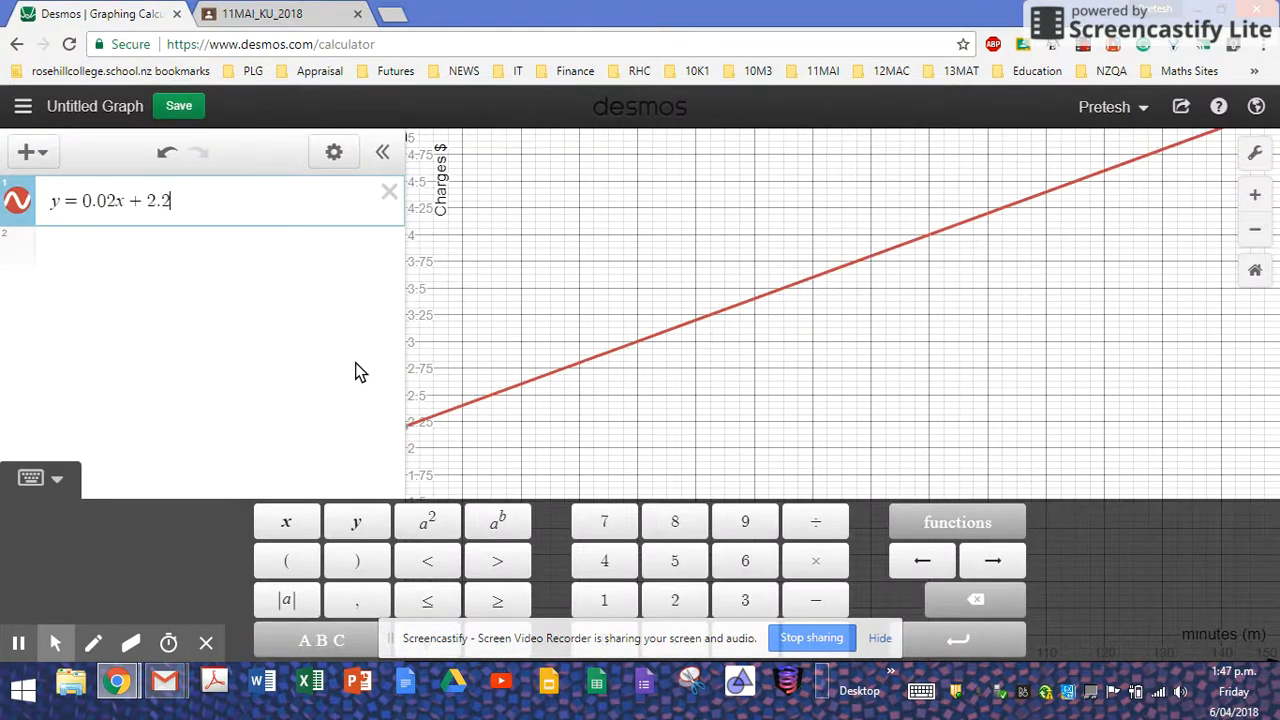
click(713, 419)
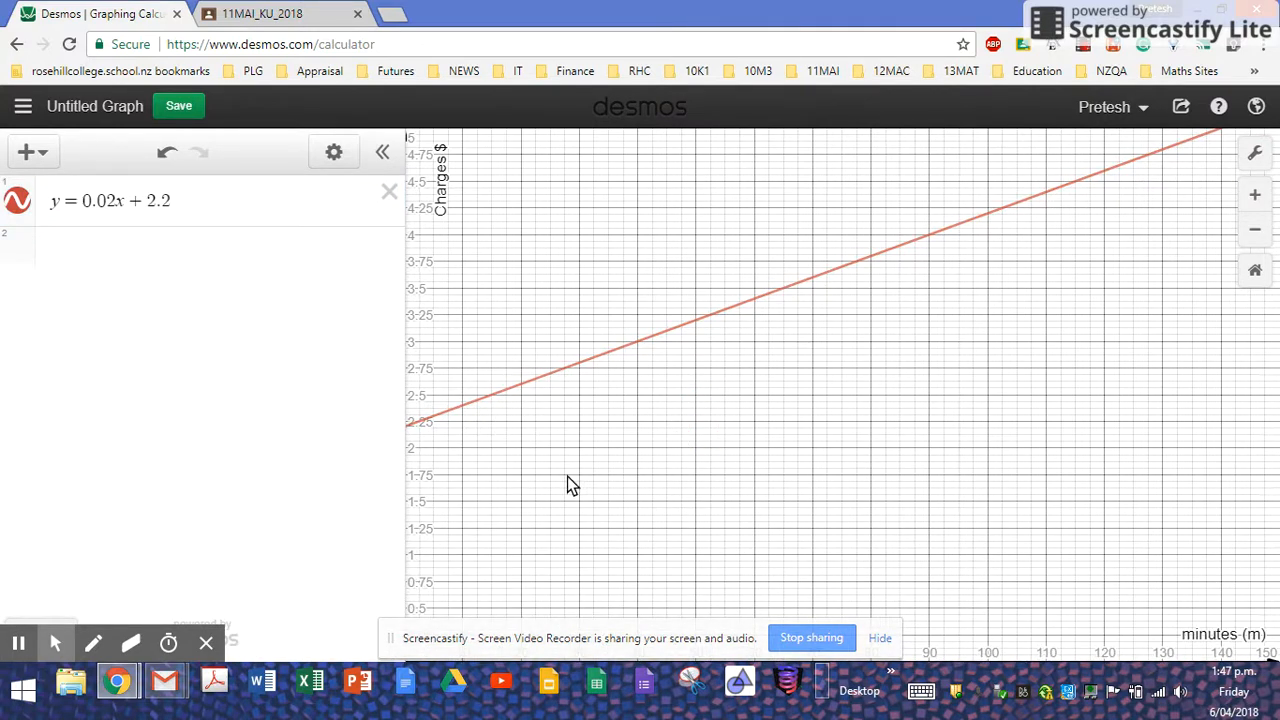
Restrict the first line's domain by adding {x ≥ 0} to its equation, and add a new empty expression below it
drag(560, 485, 626, 449)
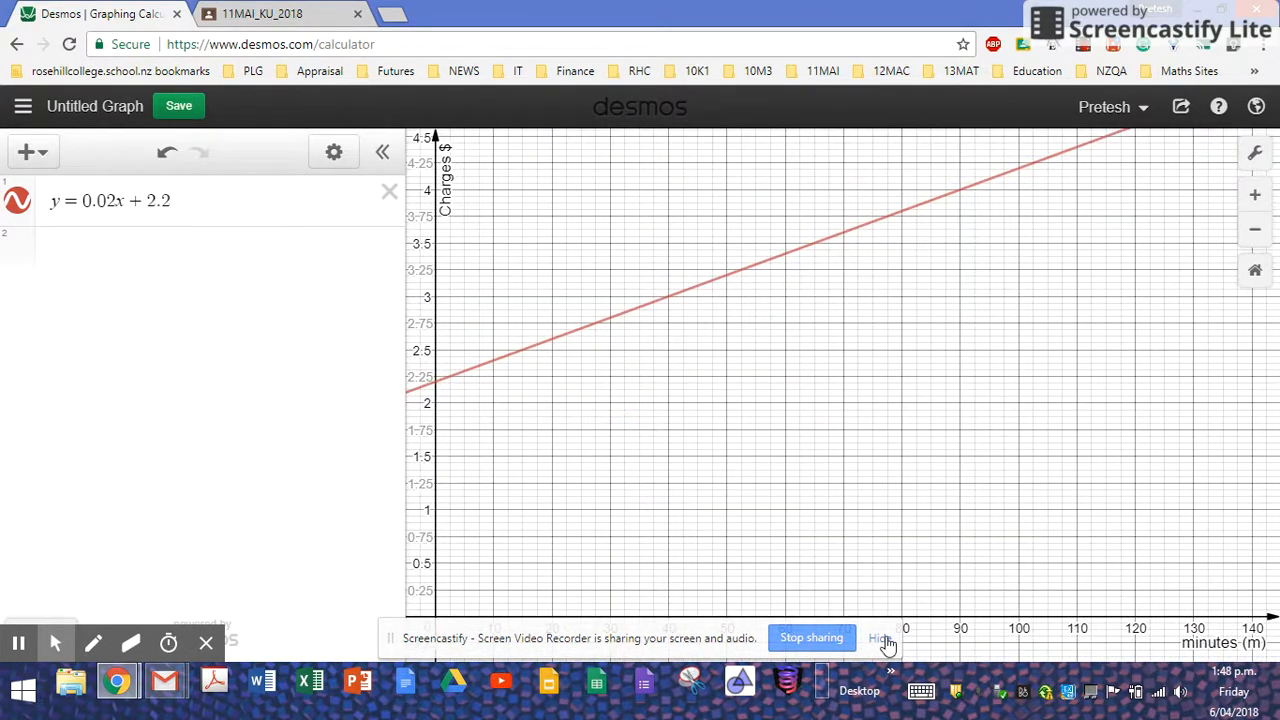
click(880, 638)
drag(828, 588, 796, 565)
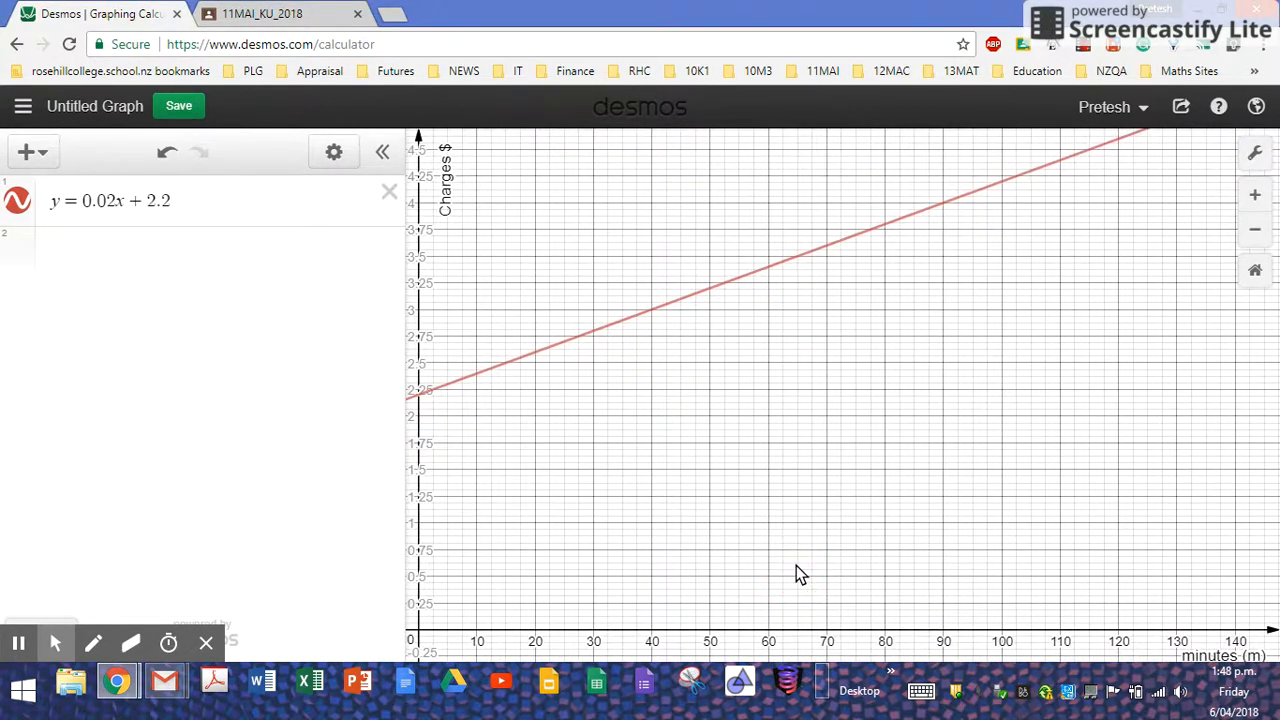
click(208, 217)
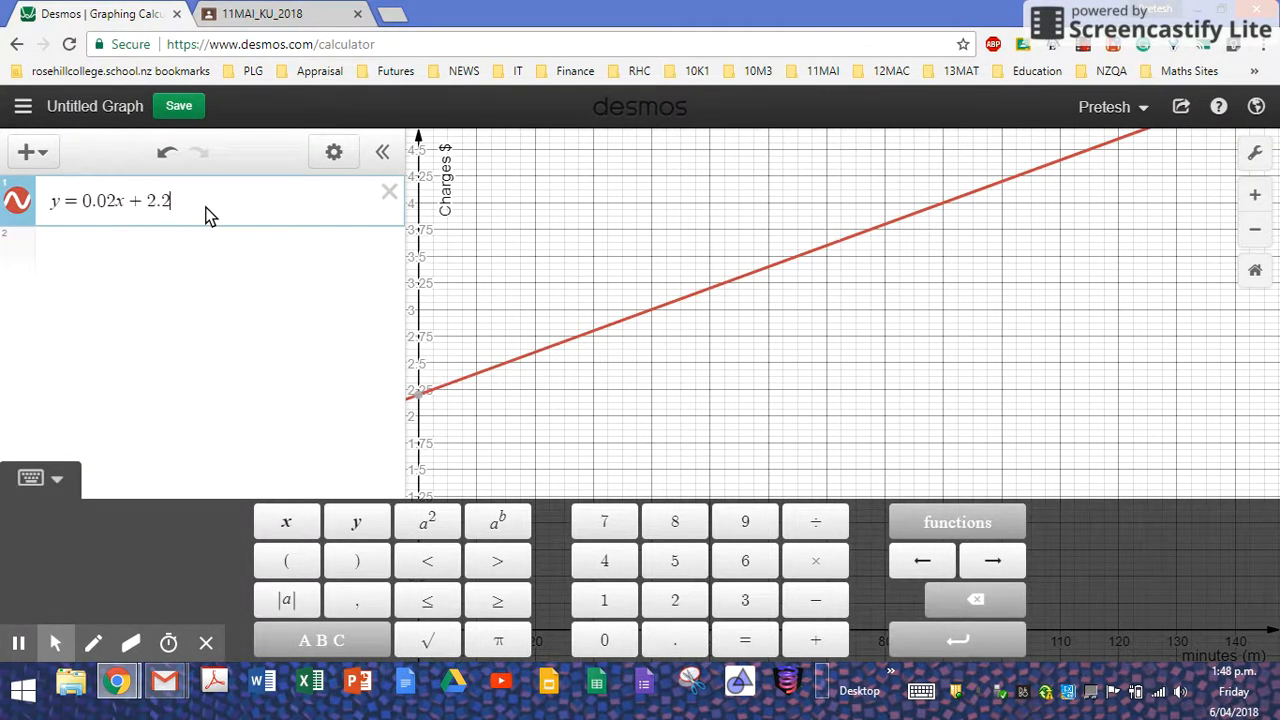
text({)
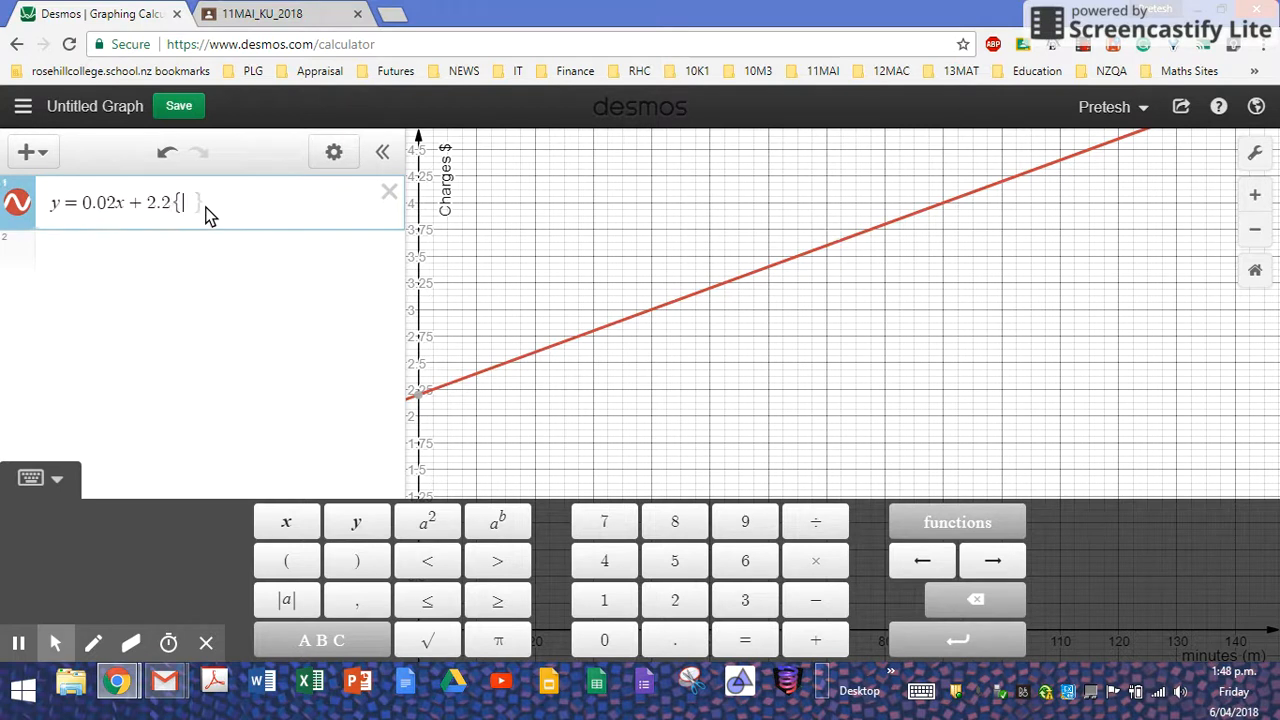
text(x)
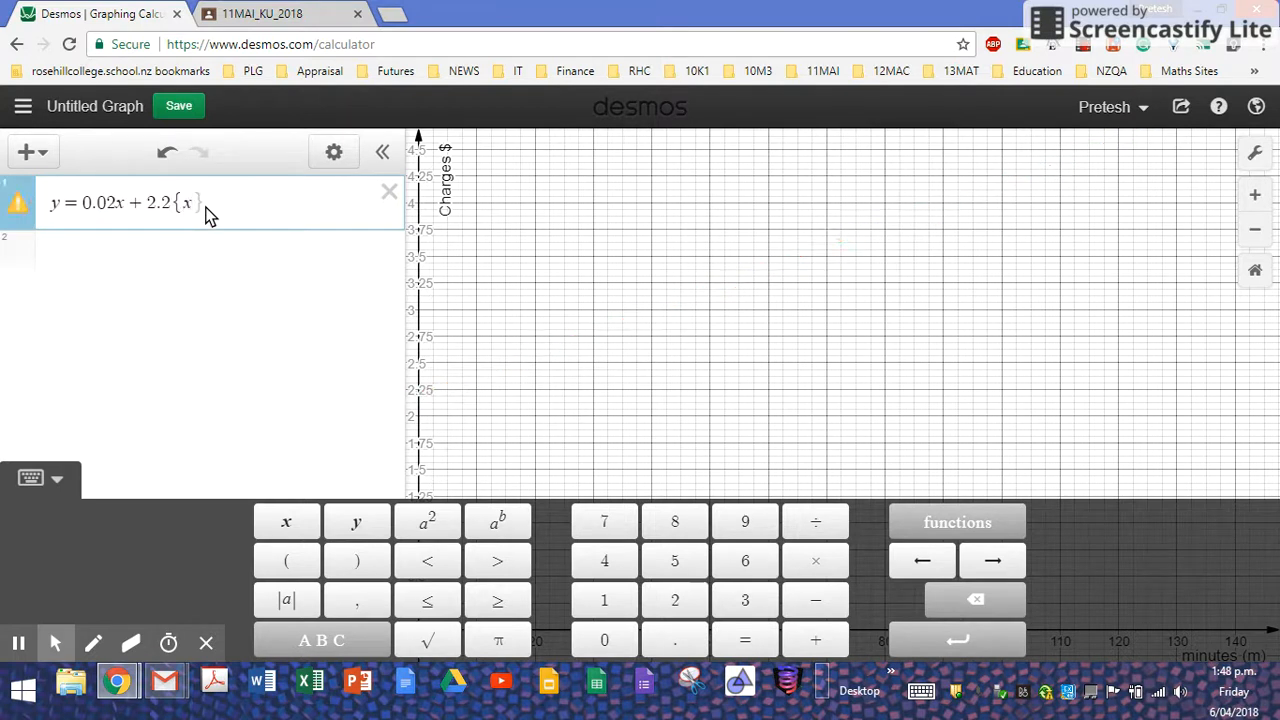
click(493, 605)
text(0)
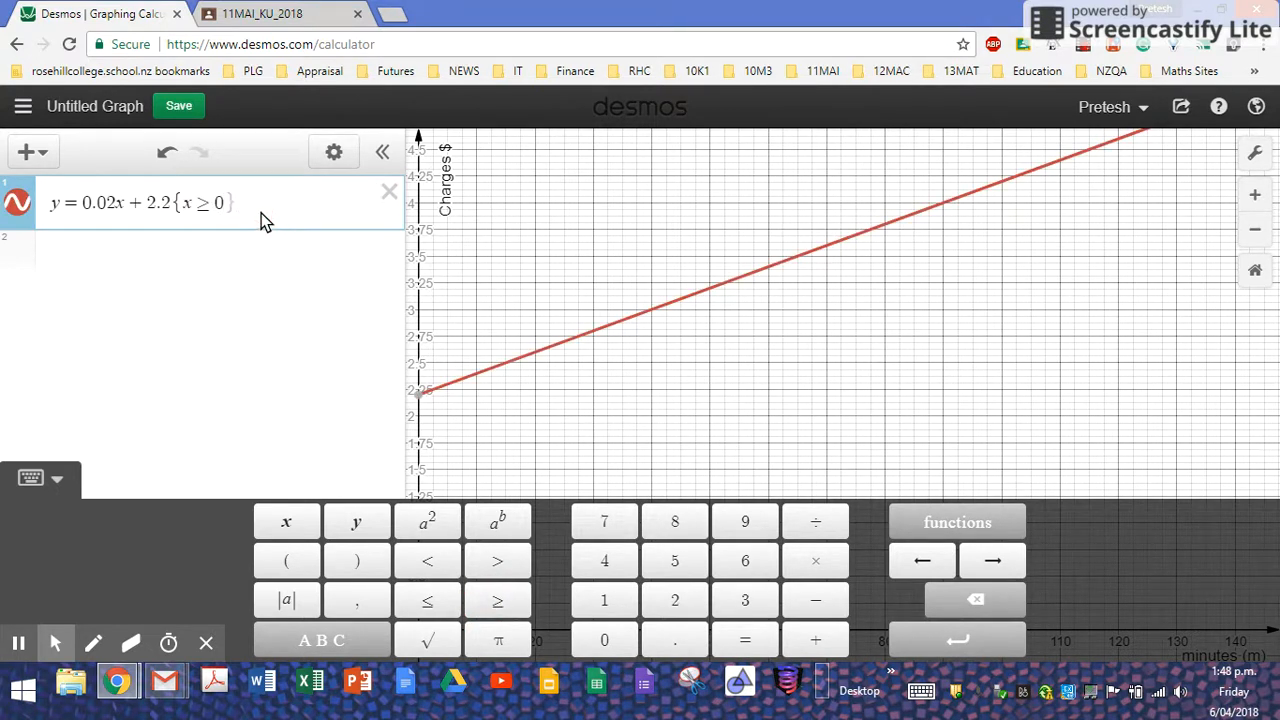
key(Return)
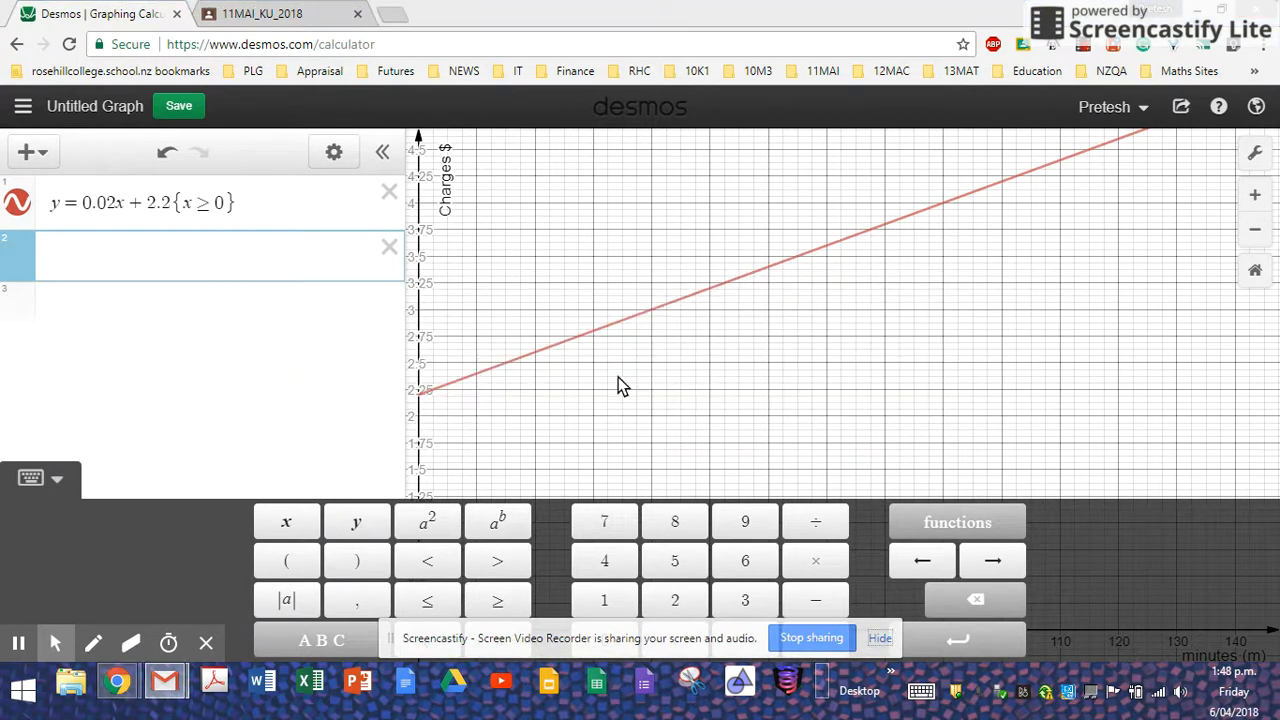
Graph the second charge equation from the solutions document as y = 0.05x + 0.6 in the second expression, and add an empty expression below
key(alt+Tab)
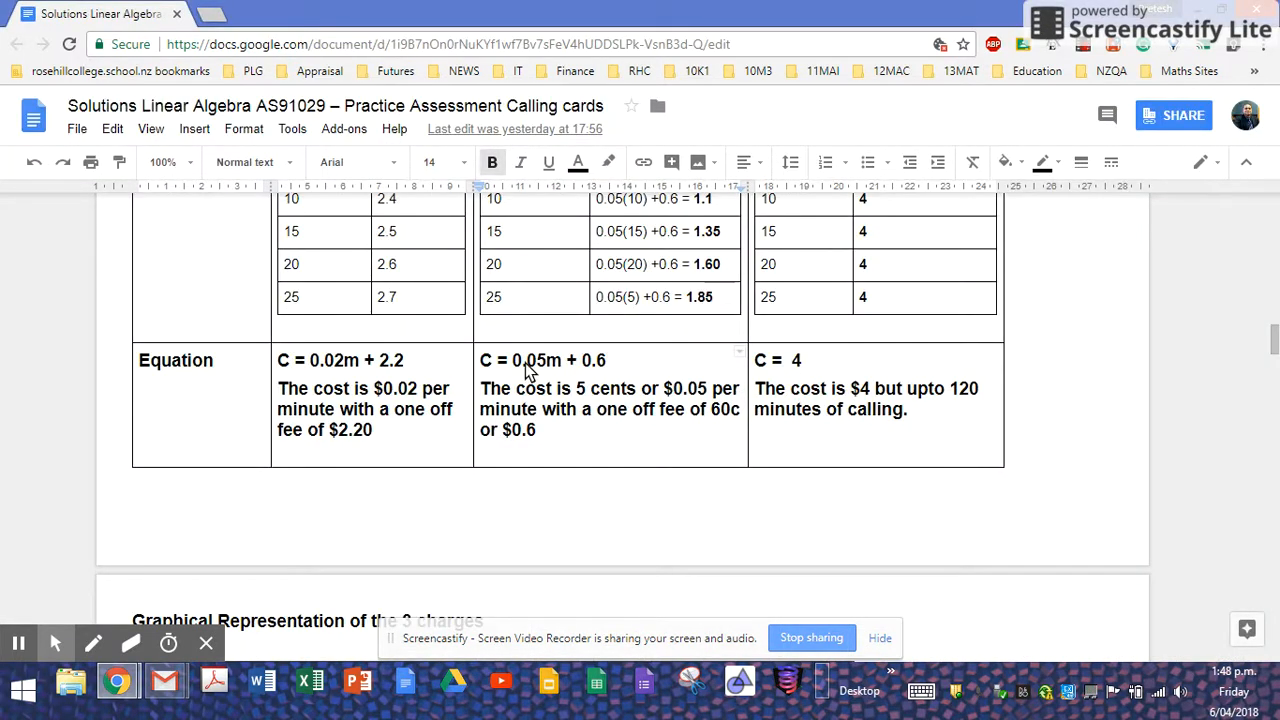
key(alt+Tab)
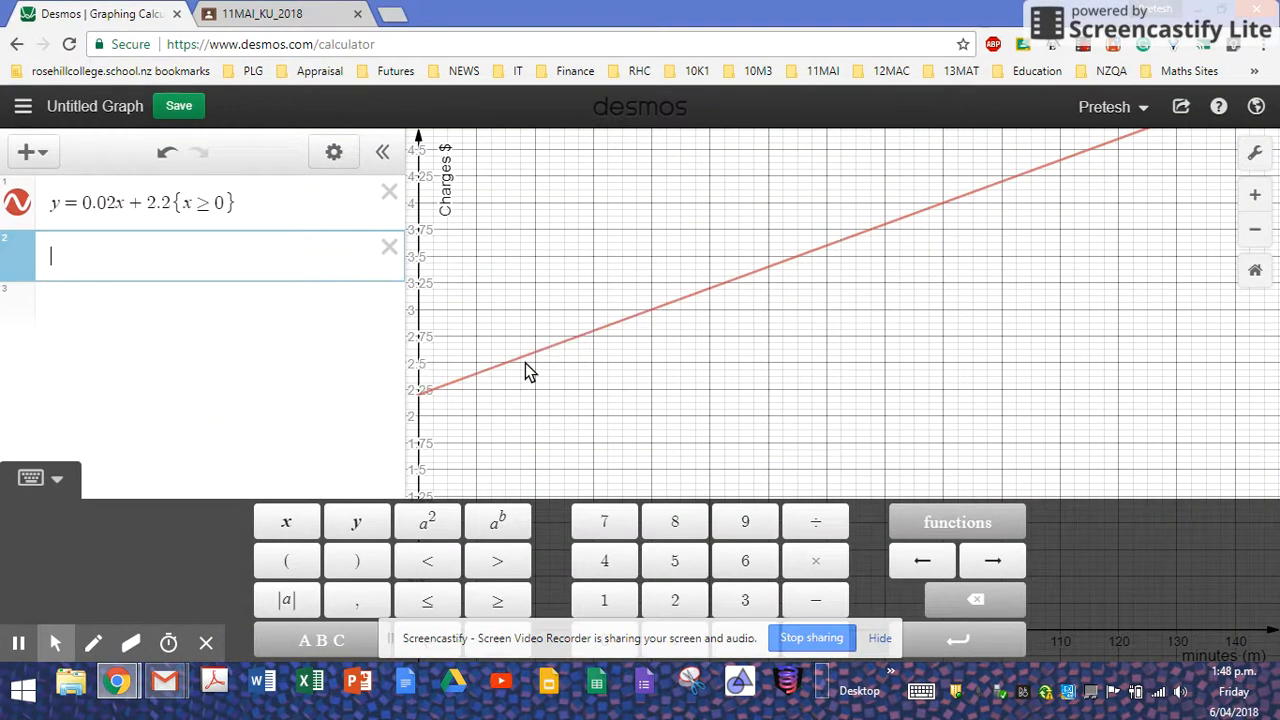
key(alt+Tab)
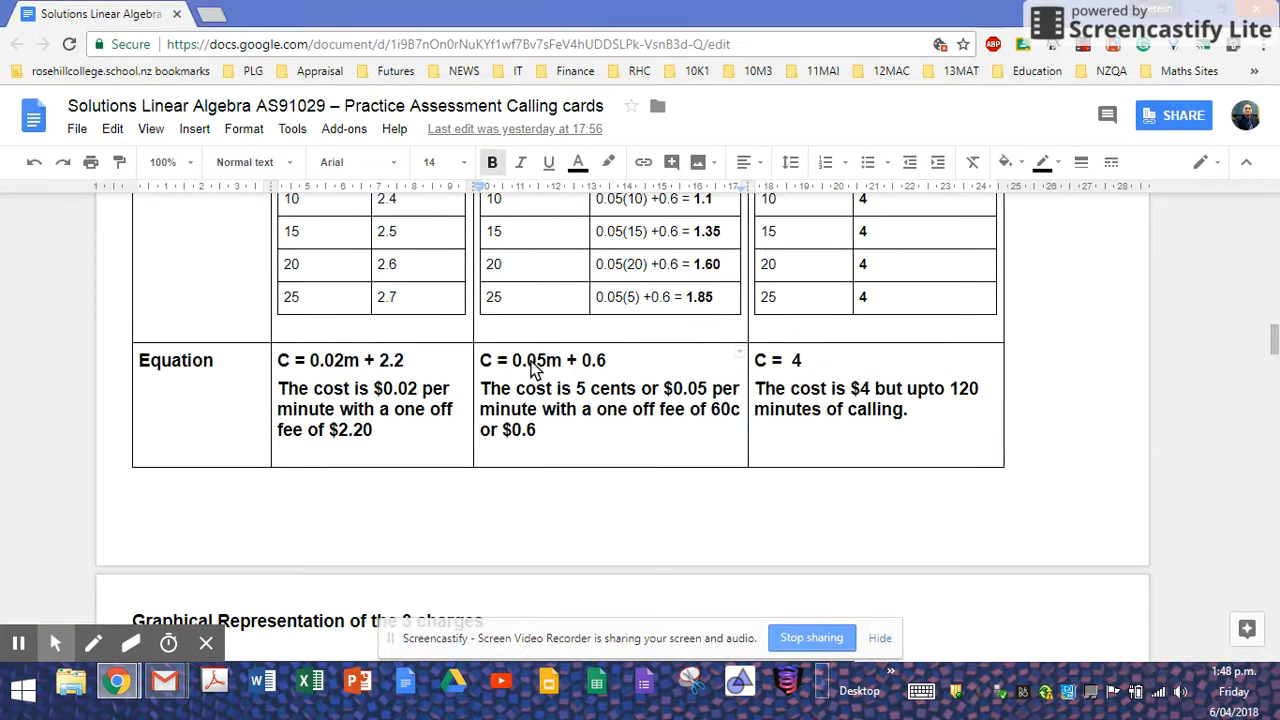
key(alt+Tab)
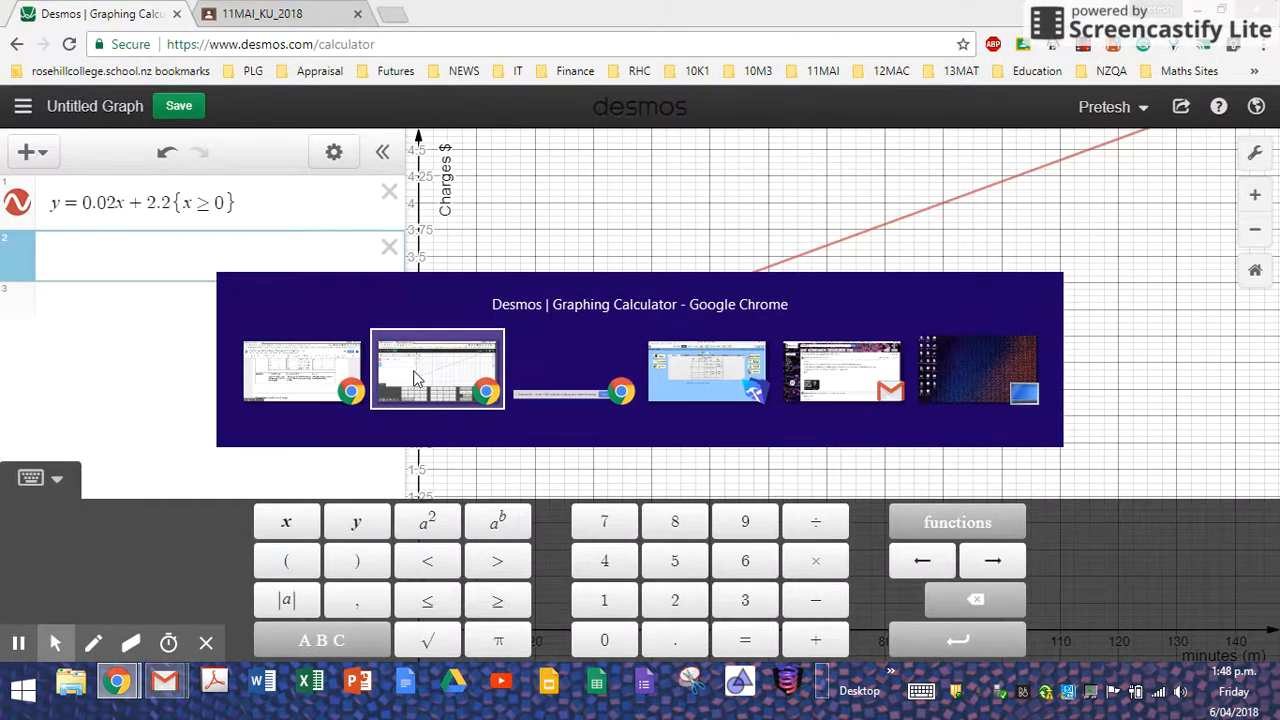
click(418, 378)
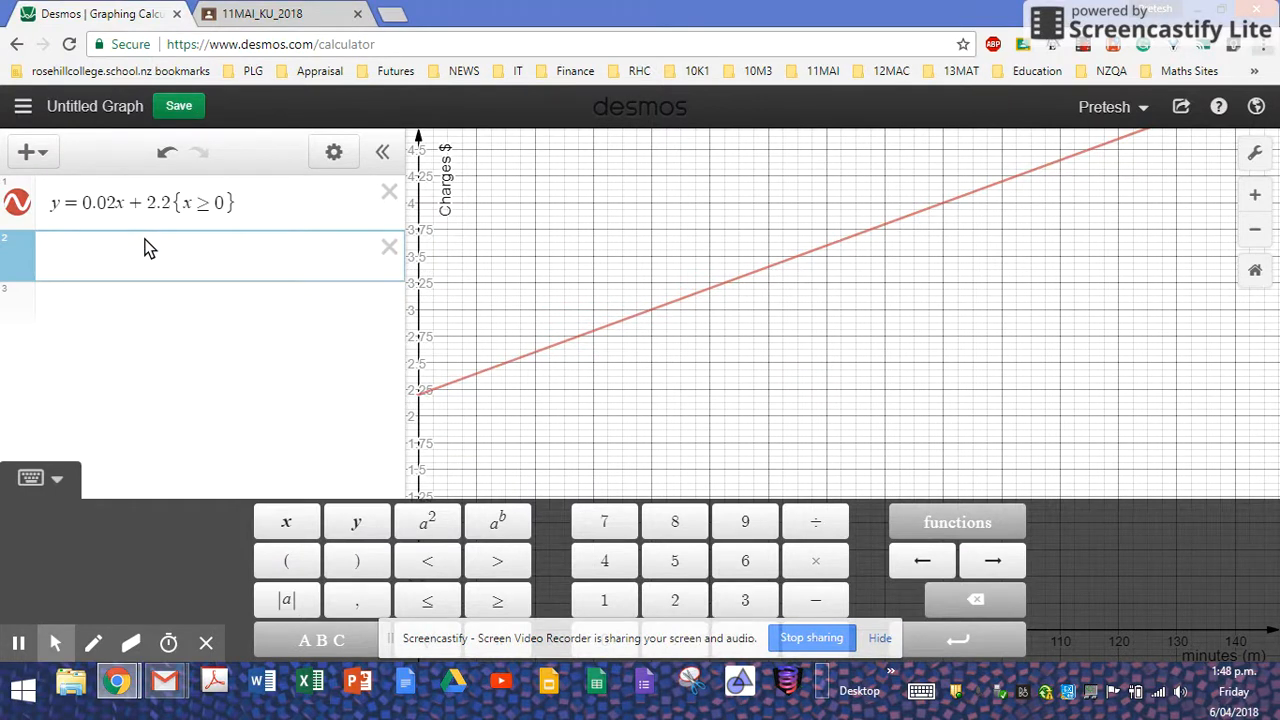
text(y = 0)
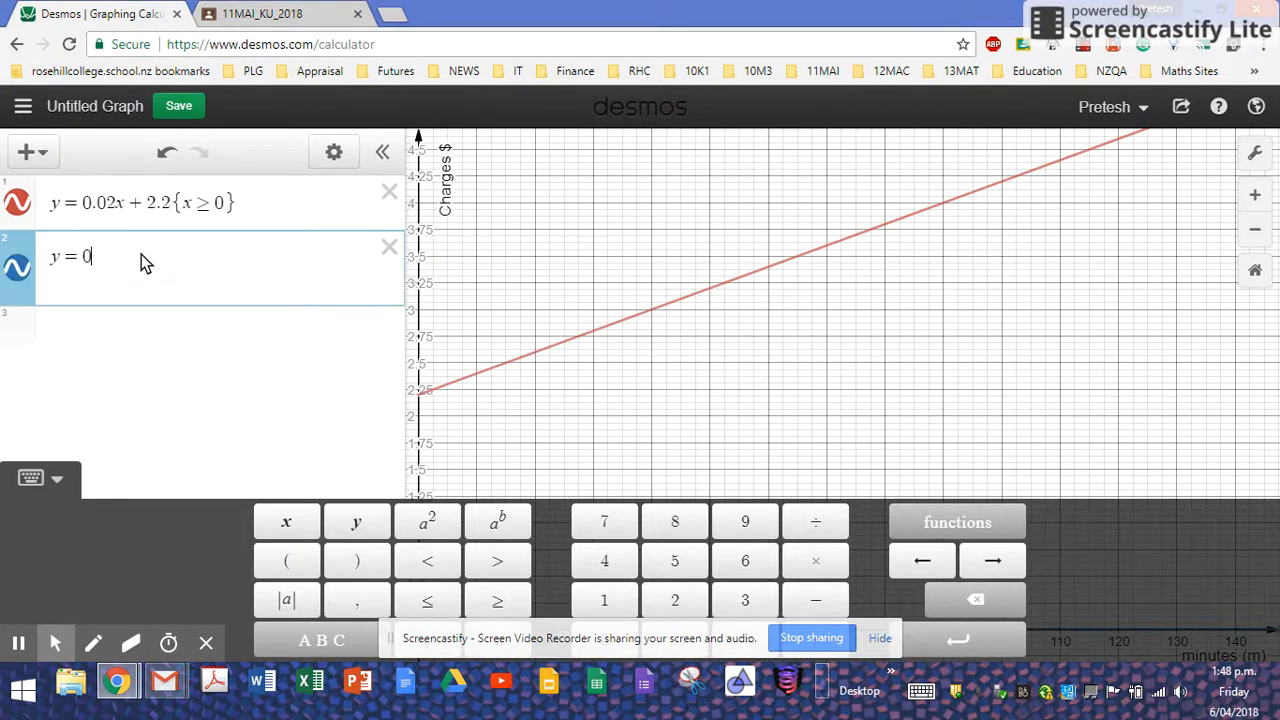
text(.05x)
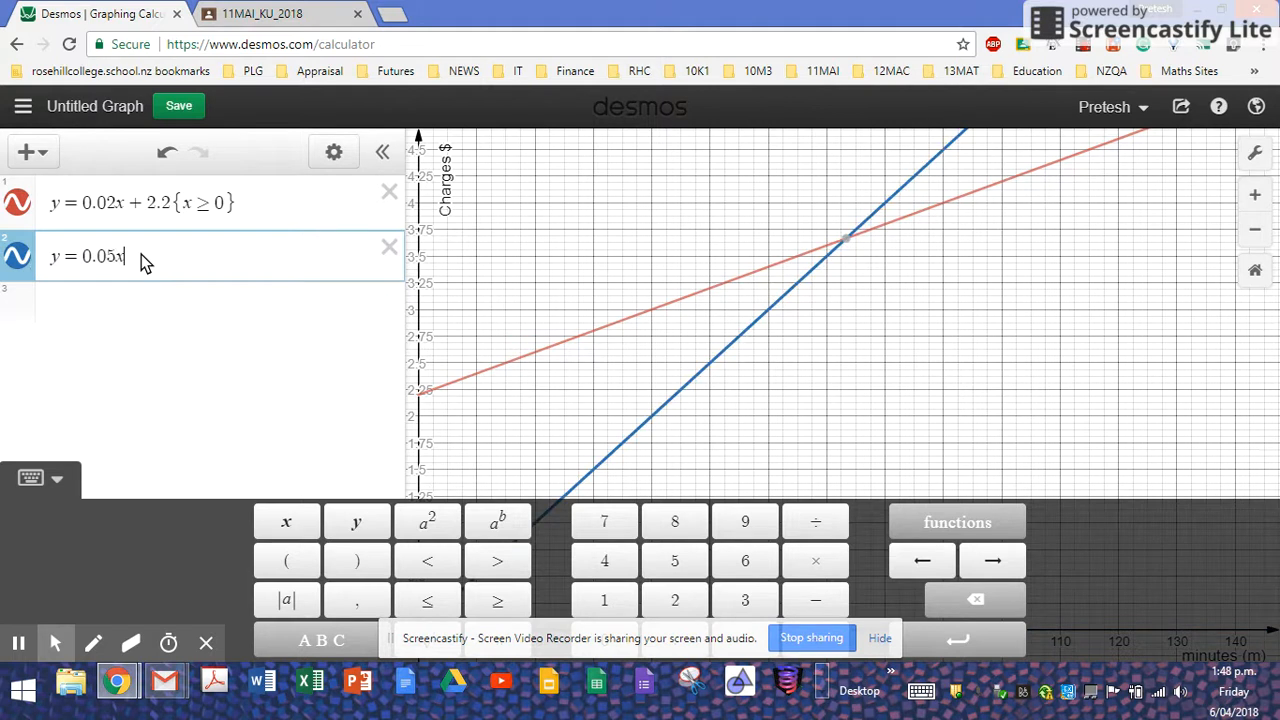
text( + 0.6)
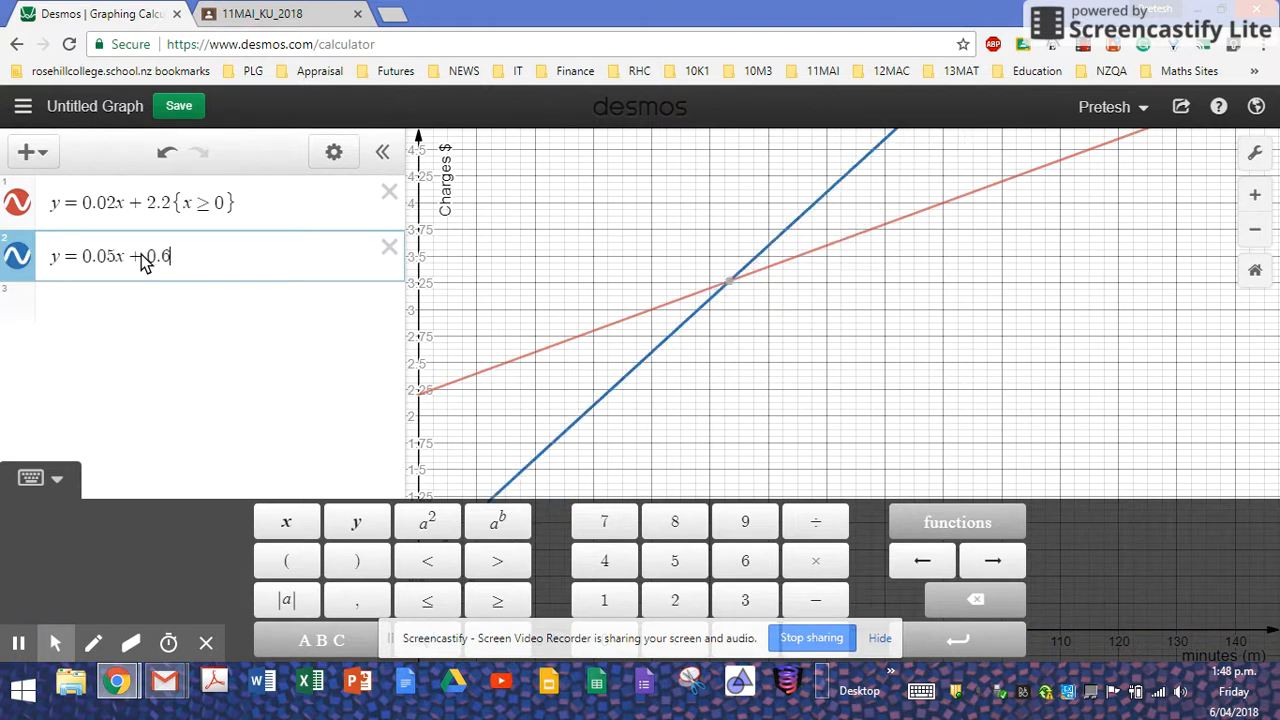
key(Return)
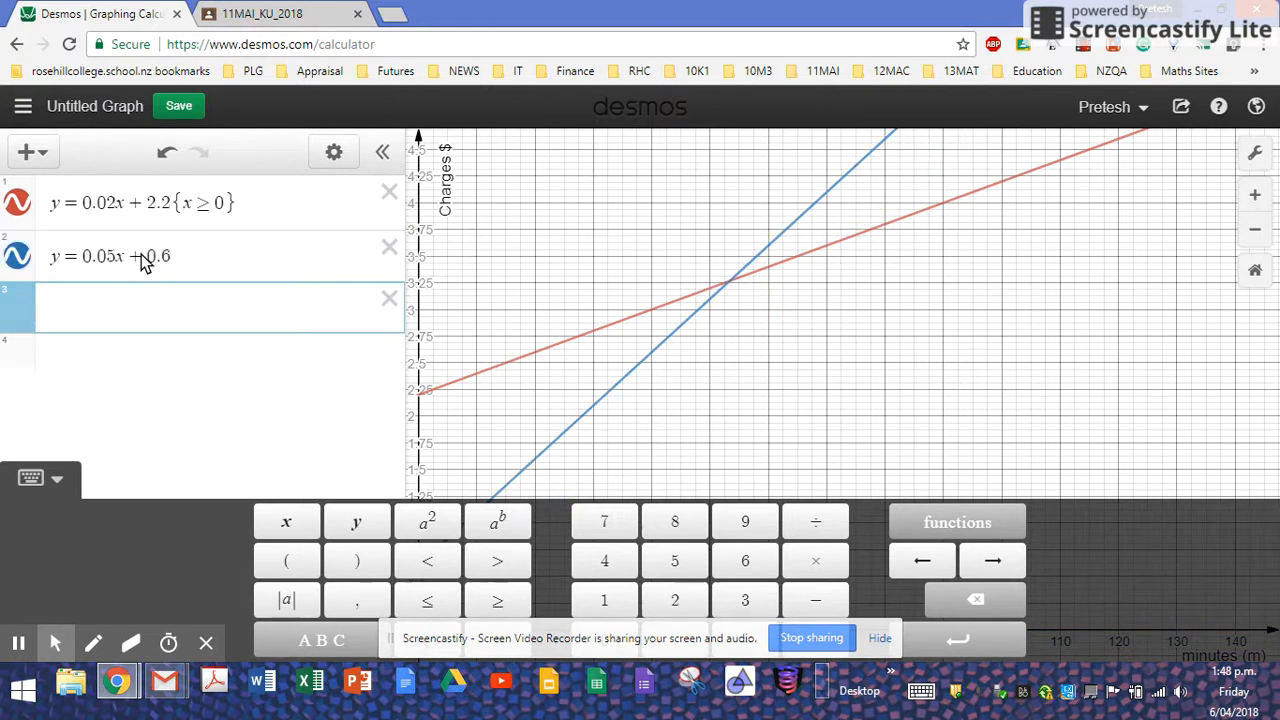
Restrict the second line's domain by adding {x > 0} to the end of its equation
click(193, 257)
text({)
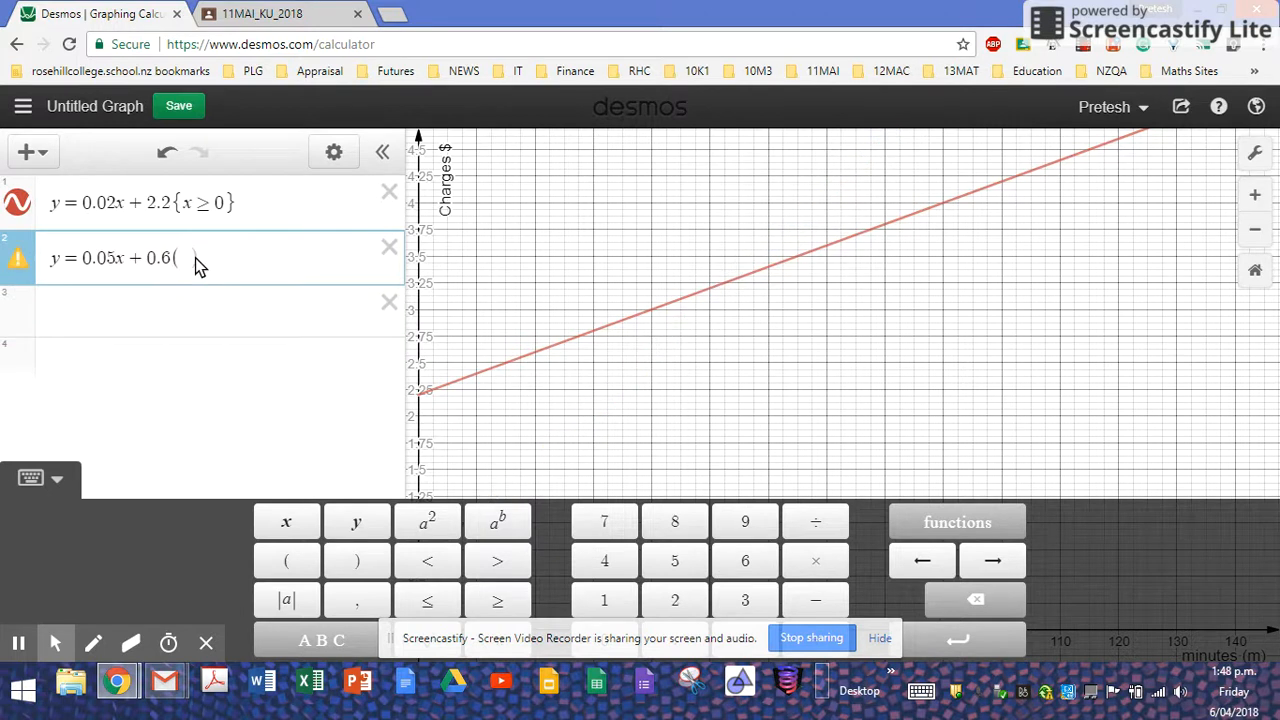
text(x>=)
text(0)
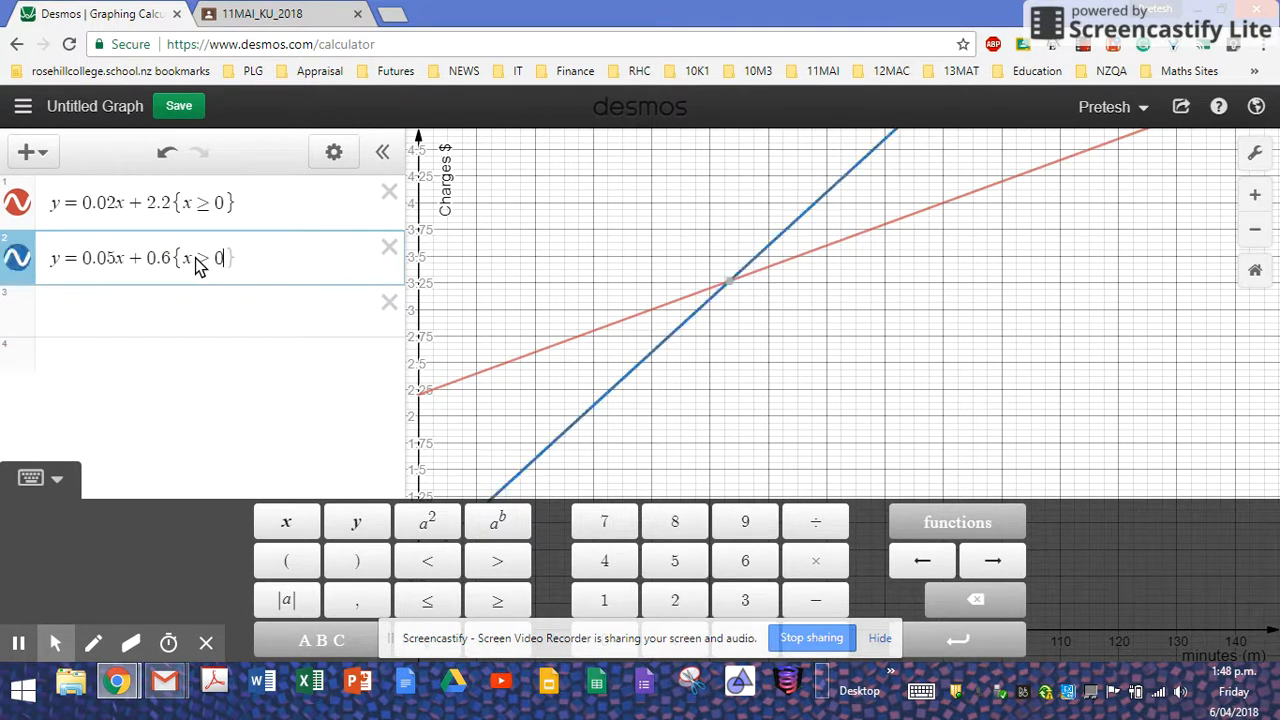
Graph the third charge equation in the third expression as y = 4 with its domain restricted to {0 ≤ x ≤ 120}
click(206, 320)
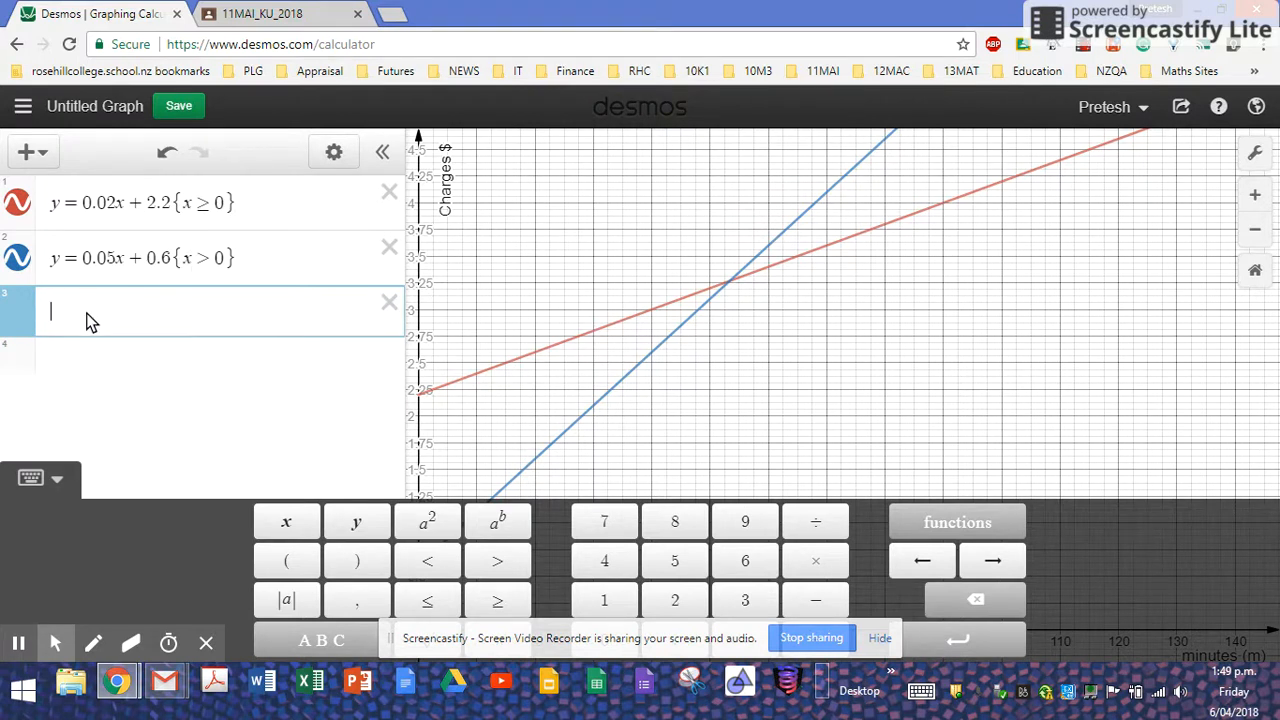
text(= 4)
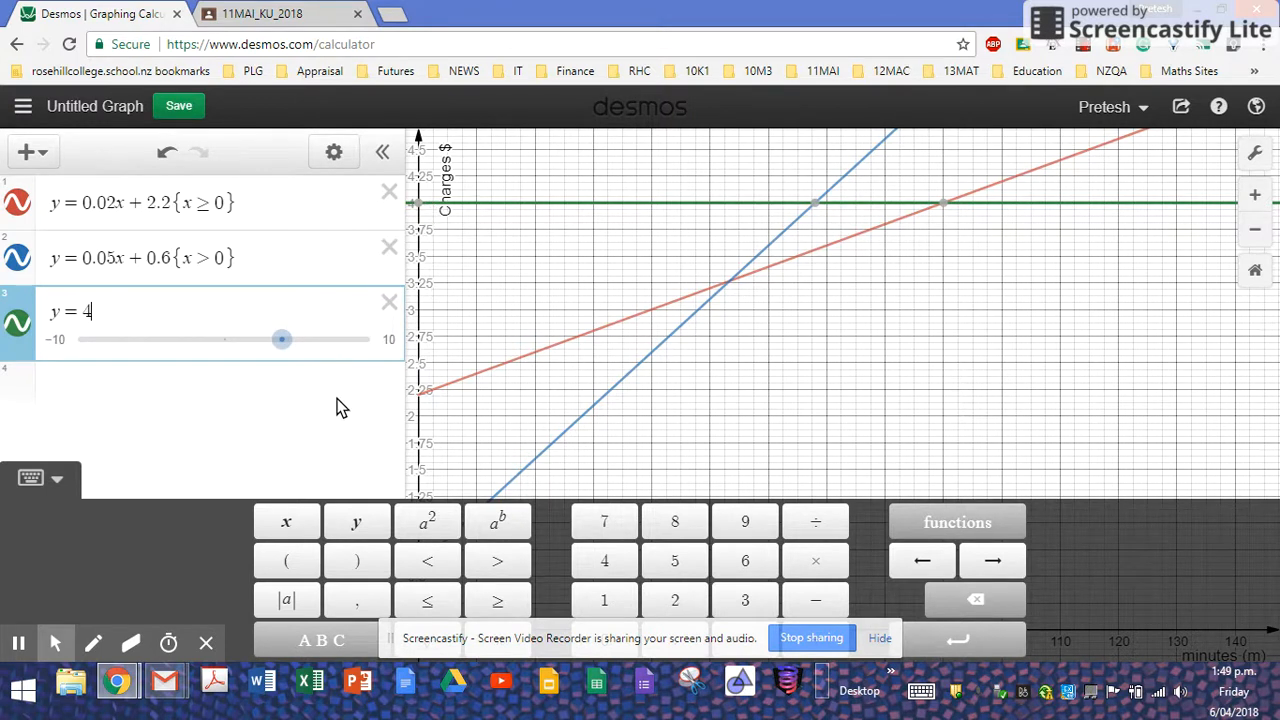
text({)
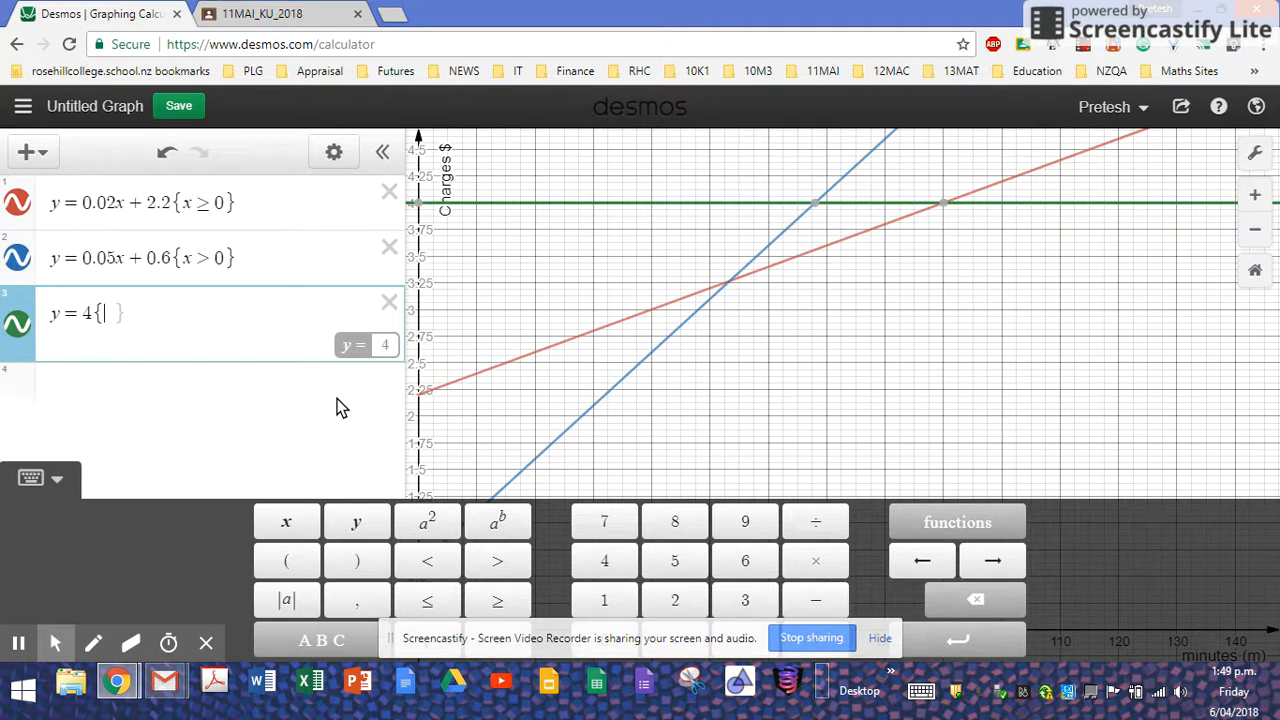
text(0)
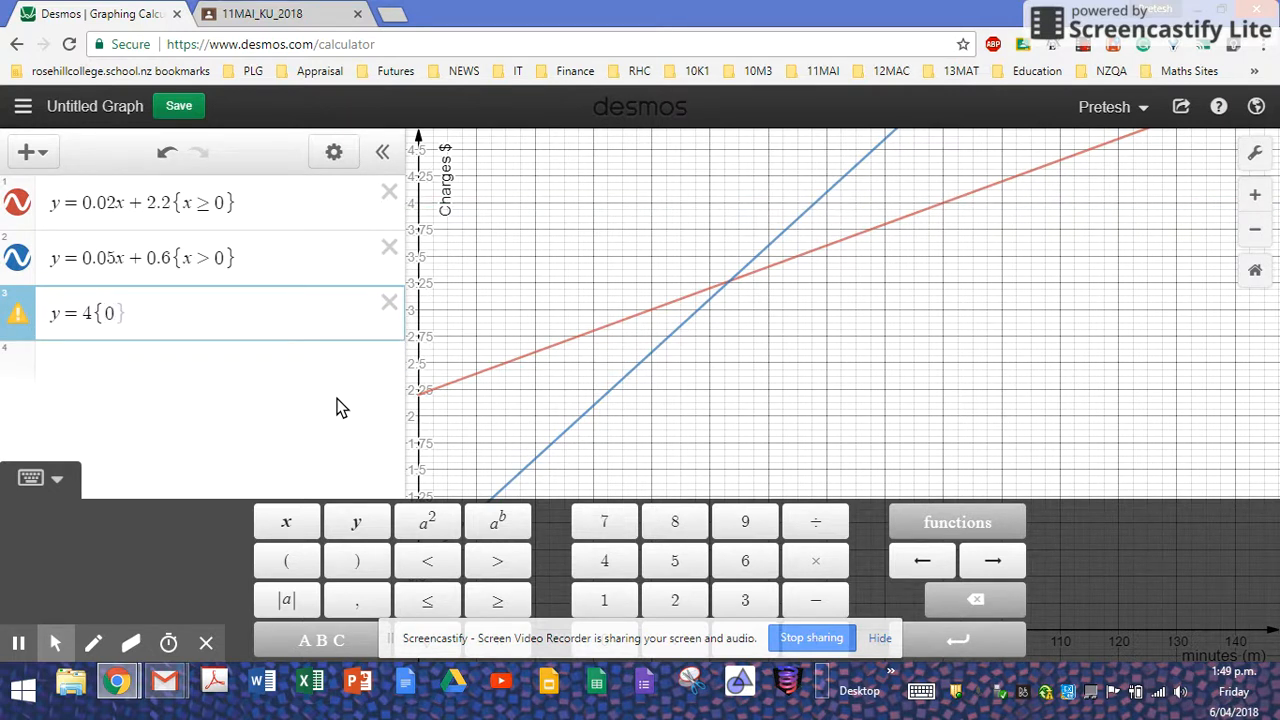
click(427, 605)
text(x)
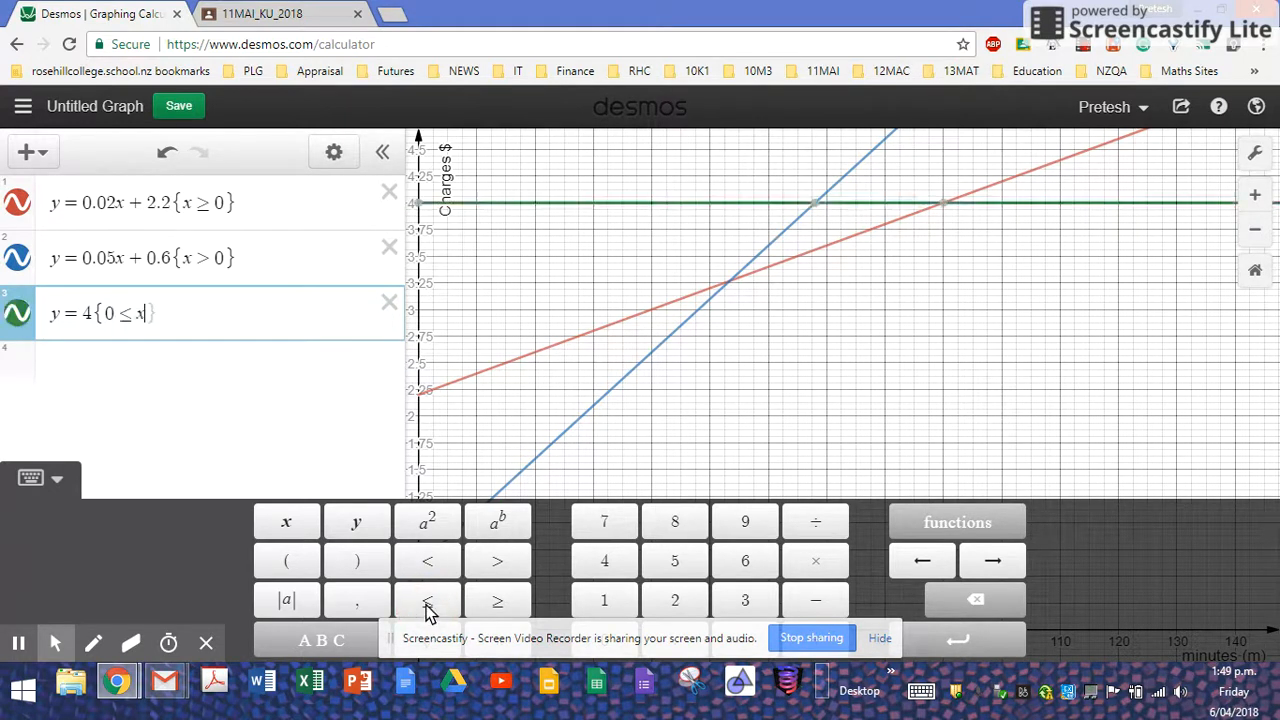
text(120)
click(430, 601)
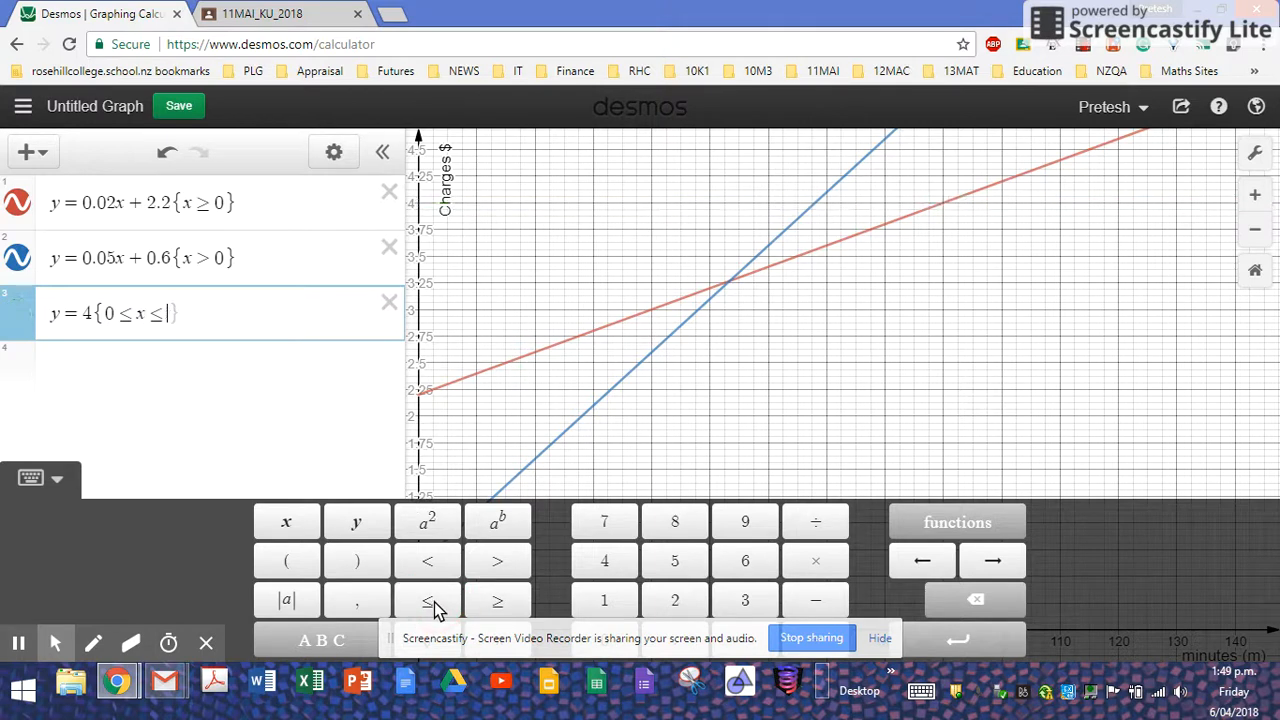
text(120)
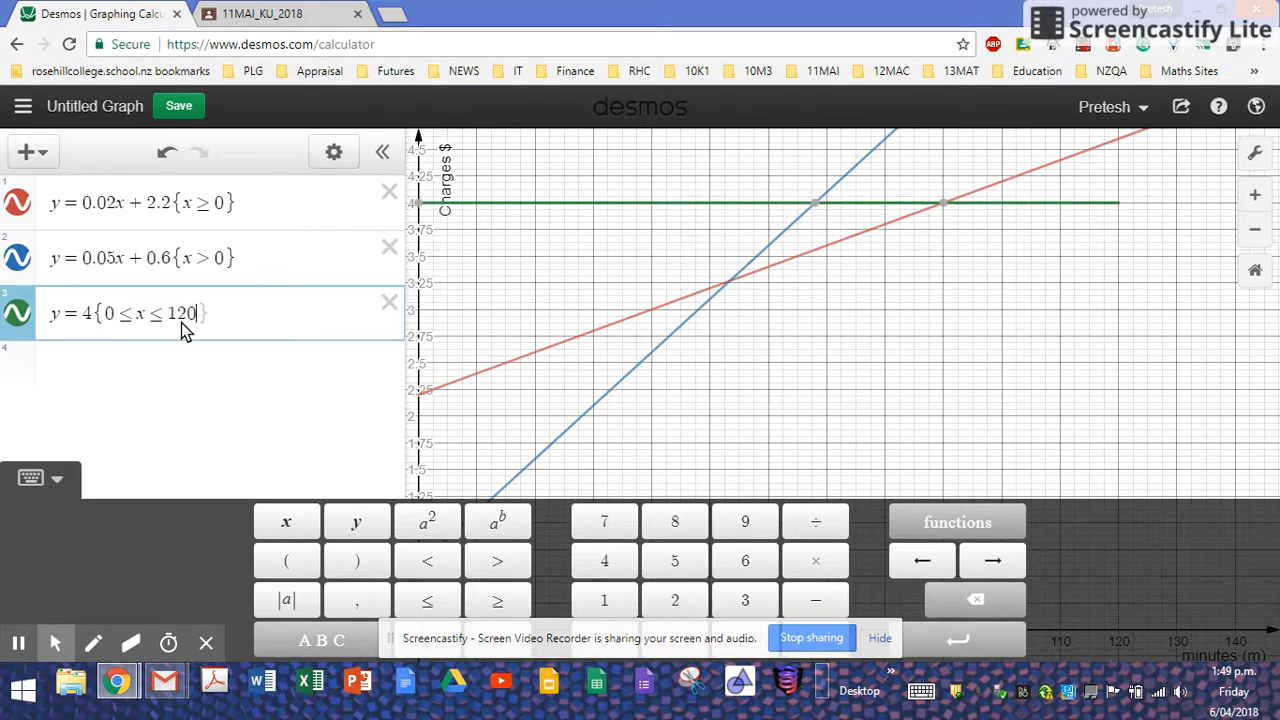
click(974, 377)
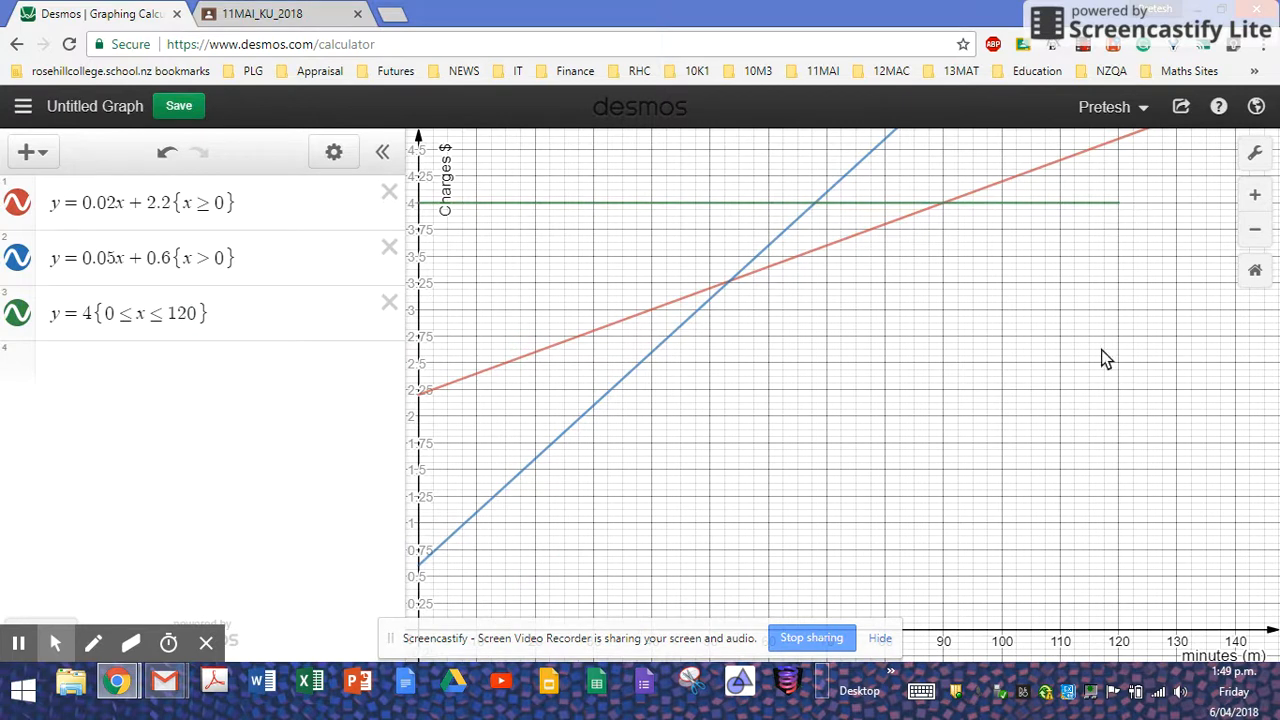